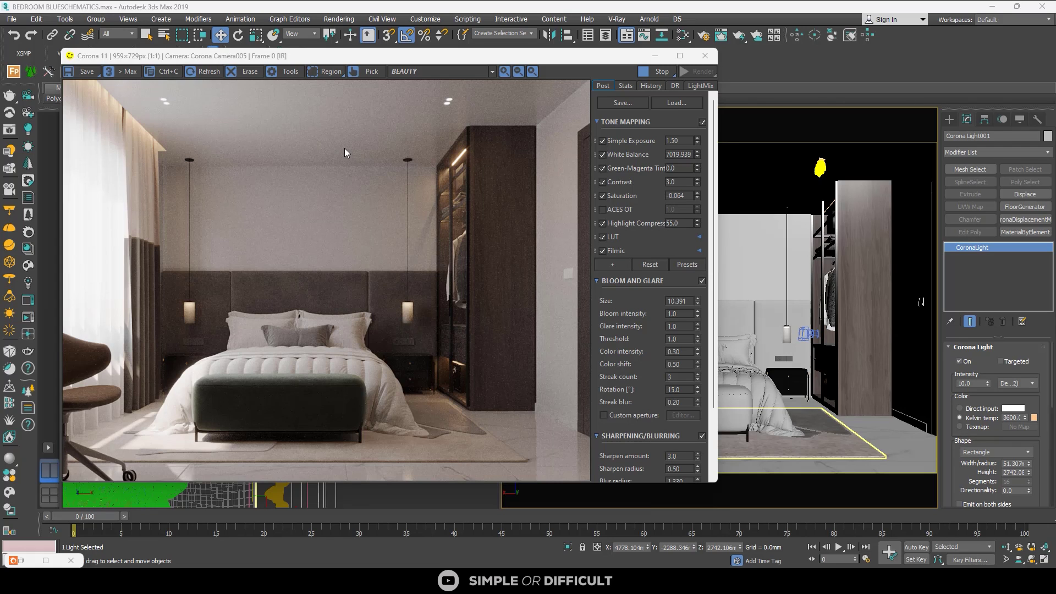
- Open the Batch Render dialog from the Rendering menu, then move and enlarge it
click(347, 18)
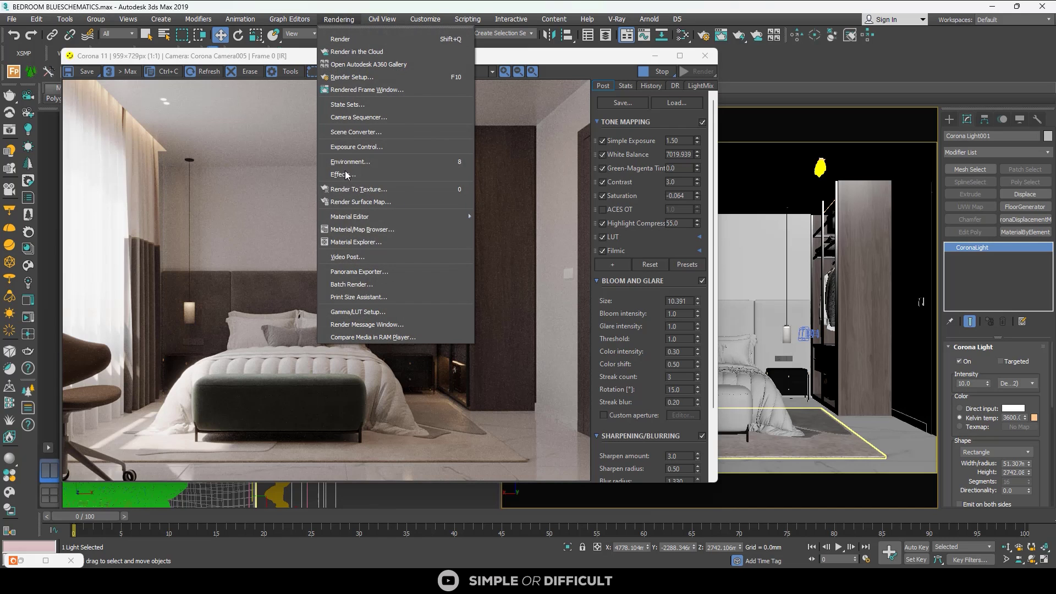
click(352, 286)
drag(114, 26, 403, 73)
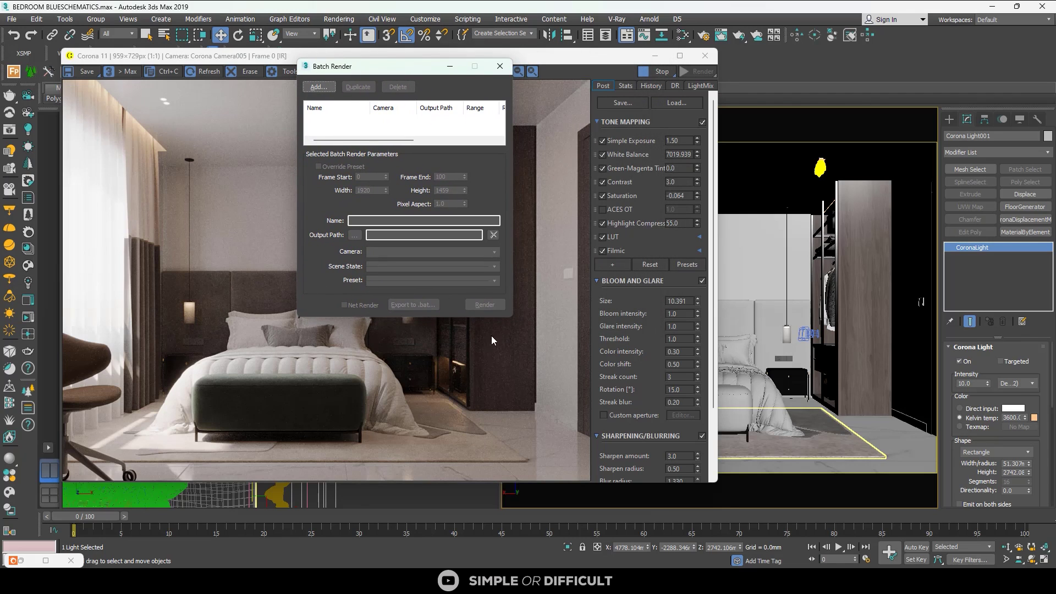
drag(506, 319, 773, 444)
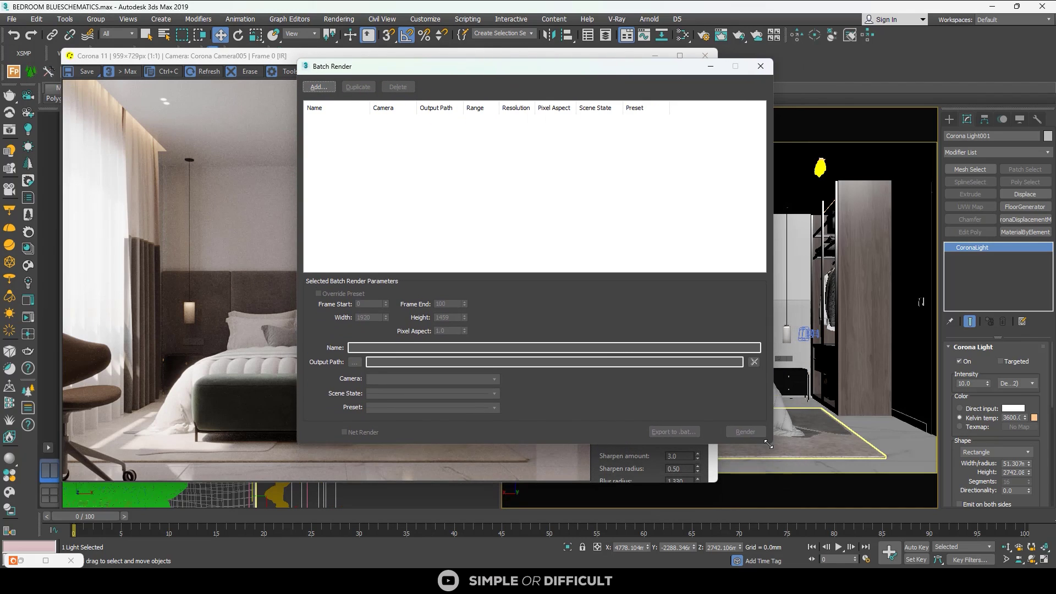
drag(495, 67, 362, 68)
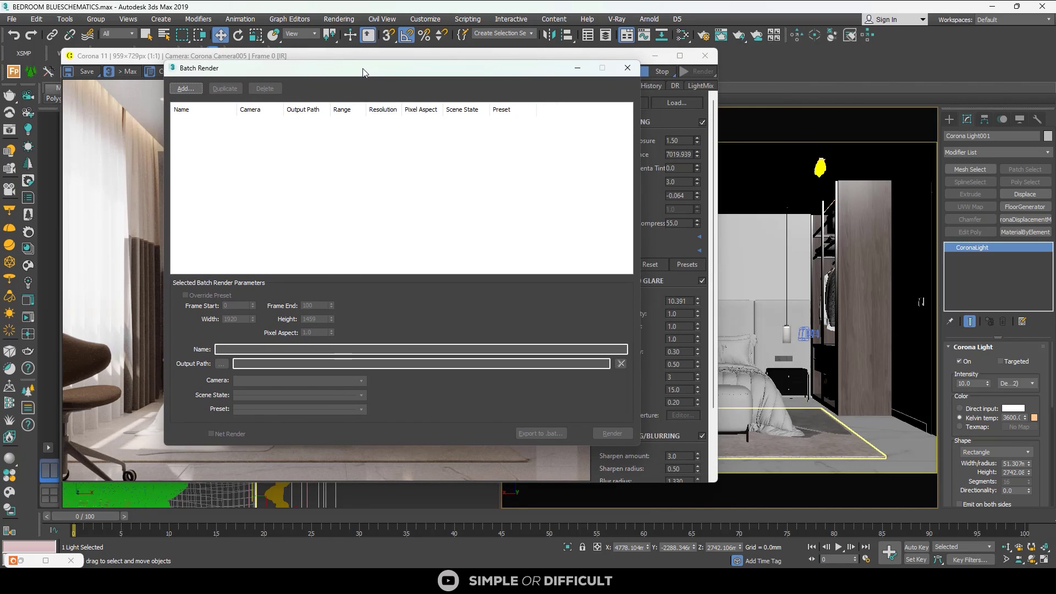
- Add a new batch job and rename it from View01 to CAMERA 01
click(186, 89)
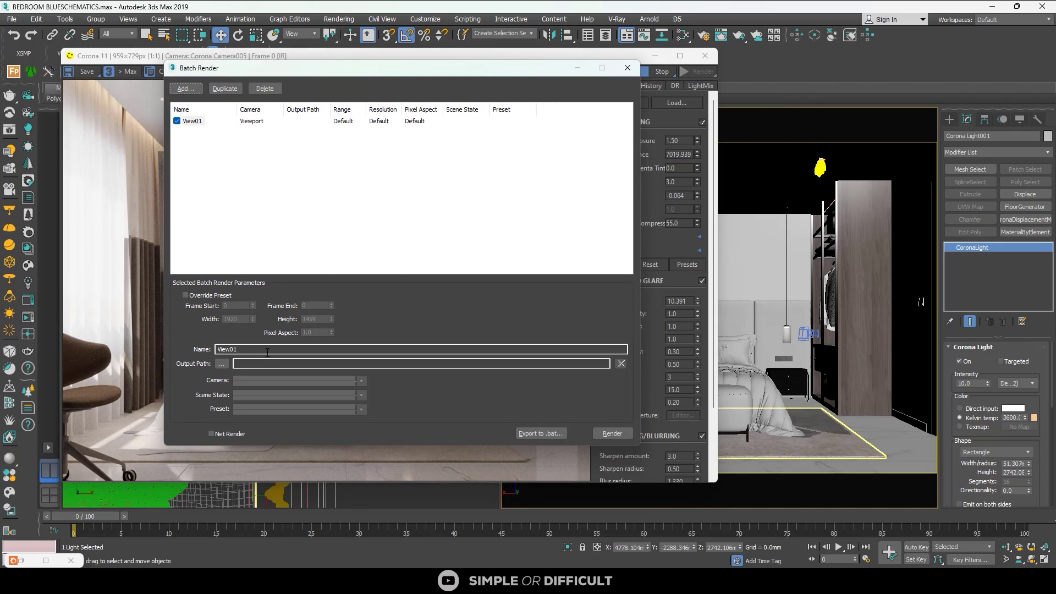
drag(239, 350, 197, 349)
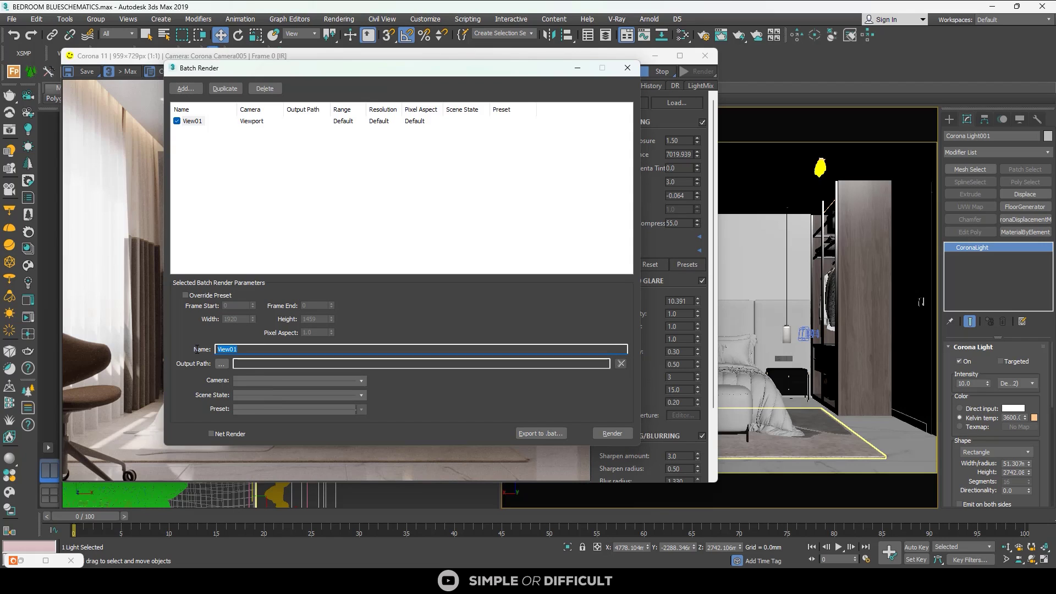
text(CAMERA 01)
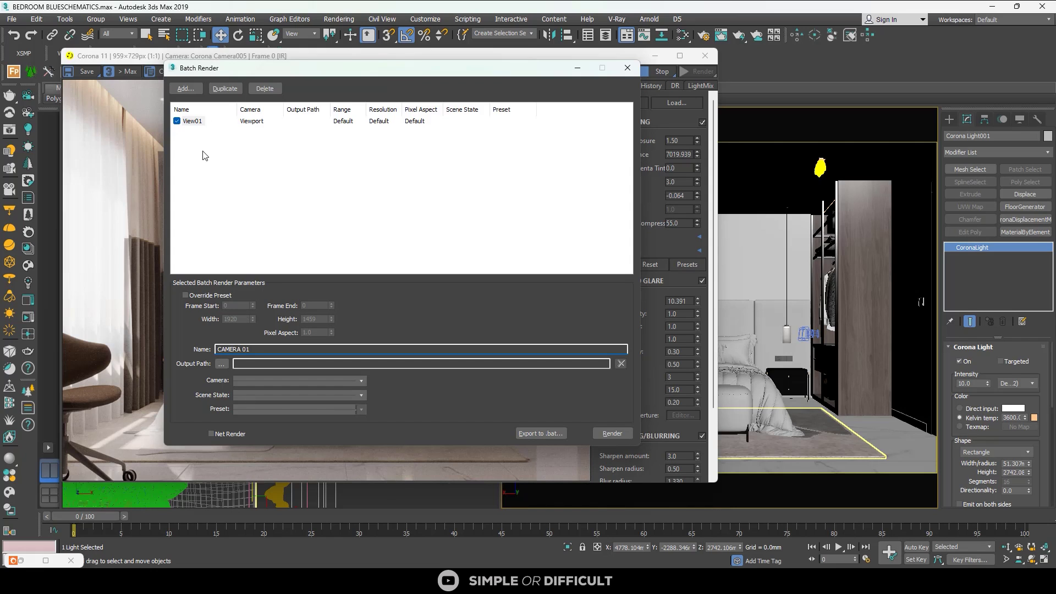
click(353, 365)
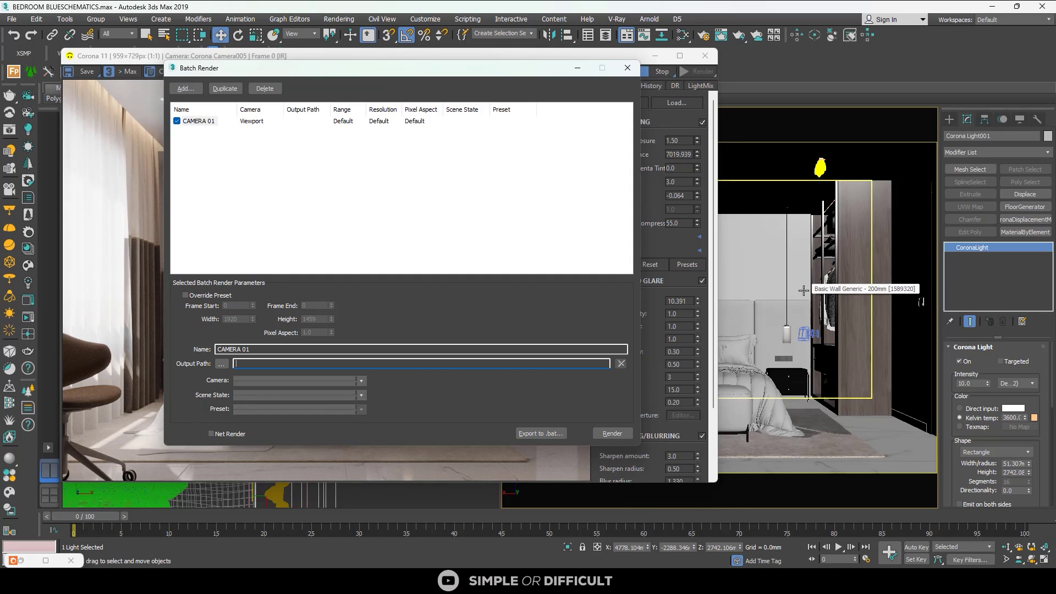
- Enable Override Preset for CAMERA 01 and place Render Setup's Common tab beside the queue
click(186, 295)
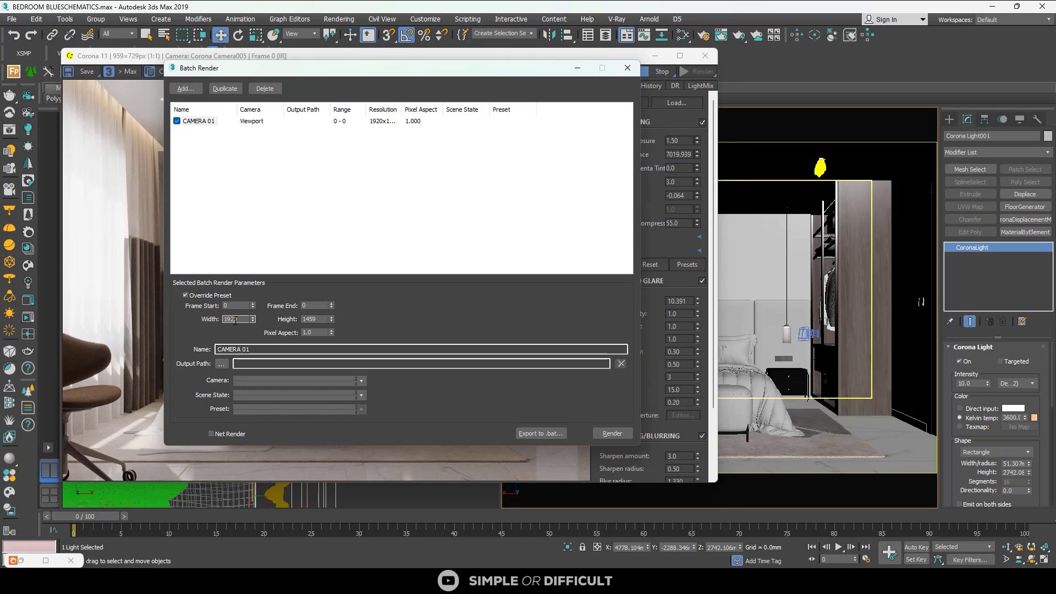
click(704, 35)
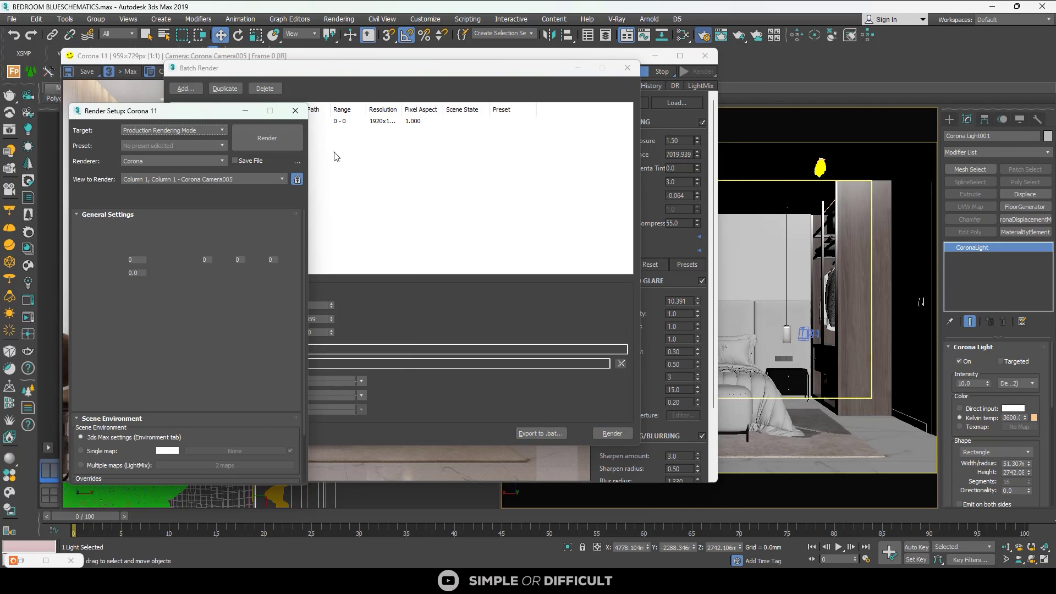
click(84, 199)
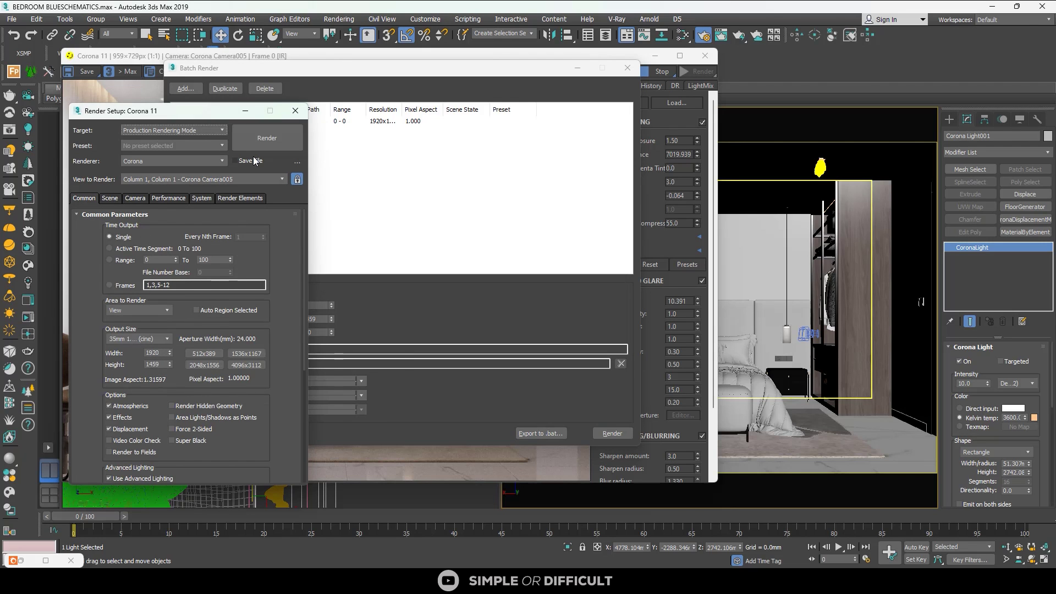
drag(217, 116, 891, 83)
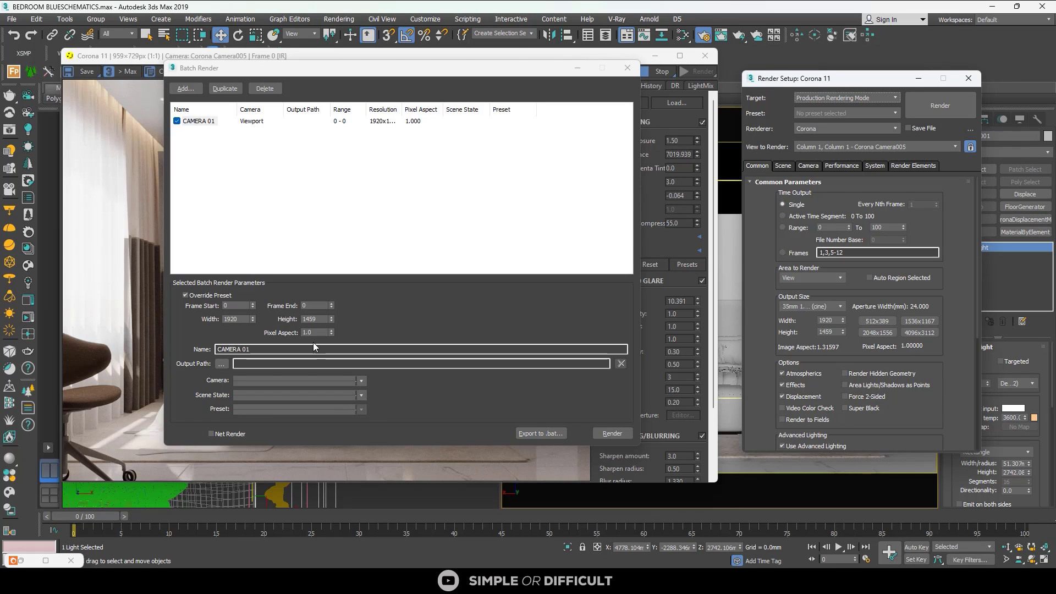
- Set CAMERA 01's output to renderoutput\CAMERA 1.png with gamma override 2.2
click(222, 365)
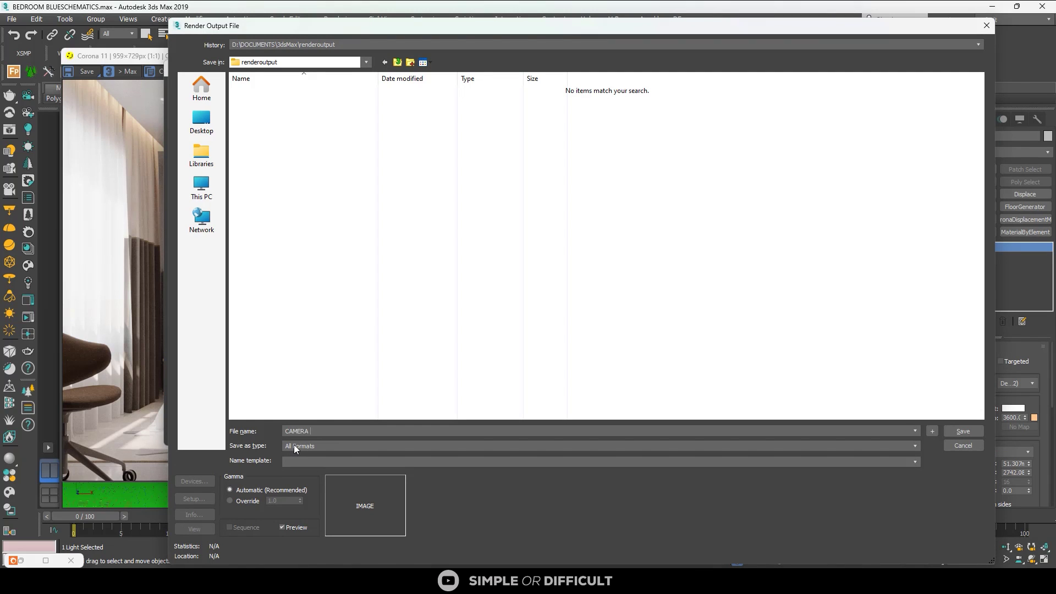
text(1)
click(296, 446)
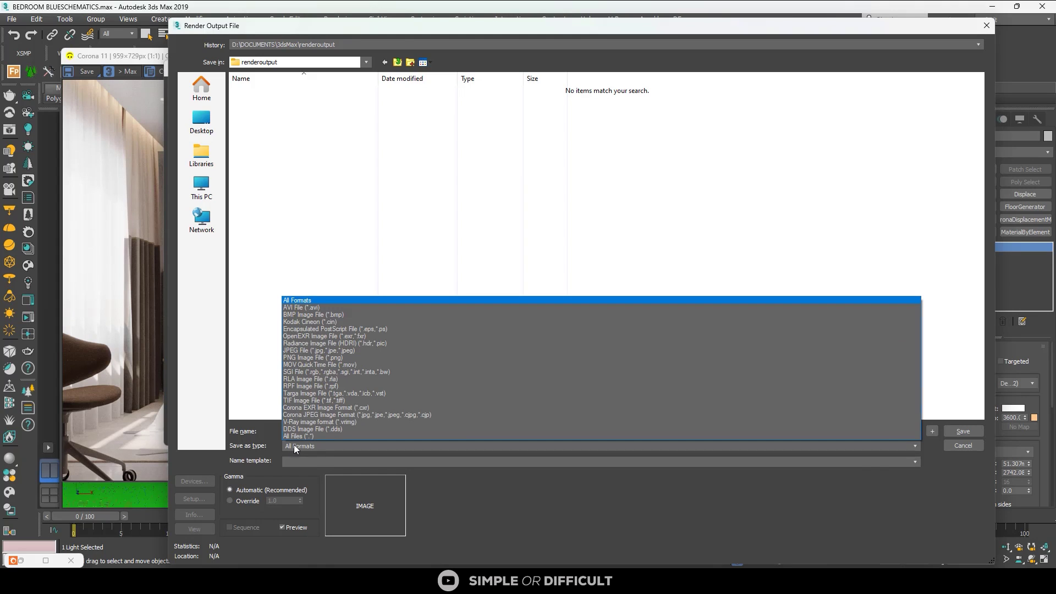
click(310, 358)
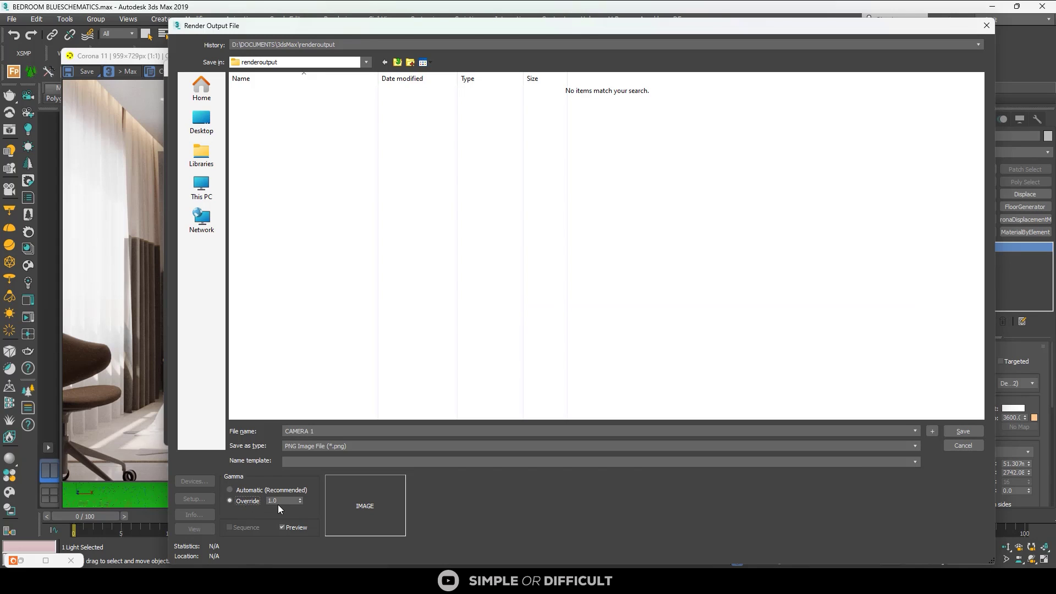
double_click(275, 501)
click(962, 432)
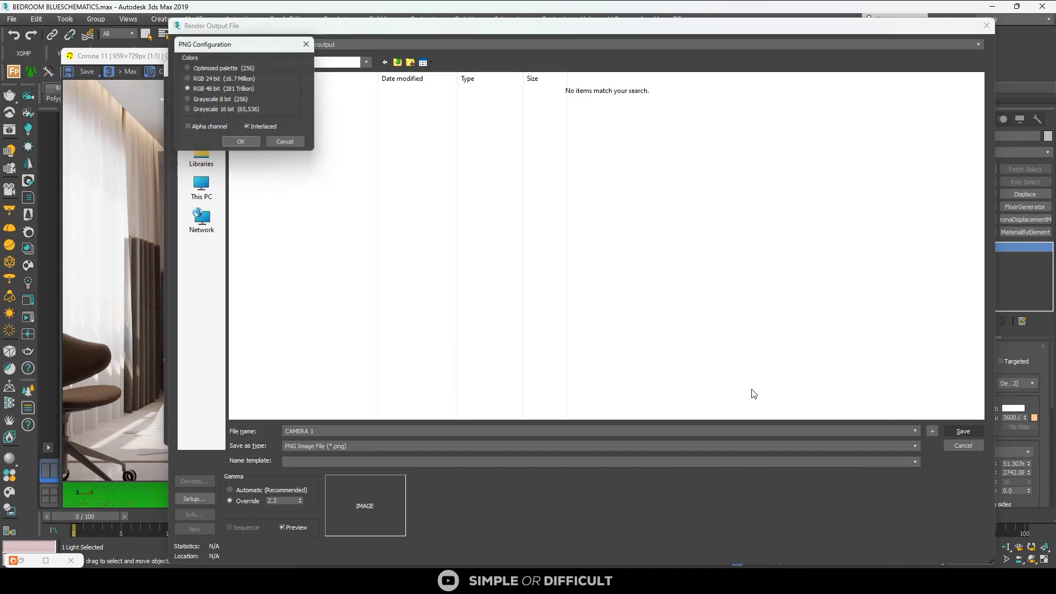
click(240, 144)
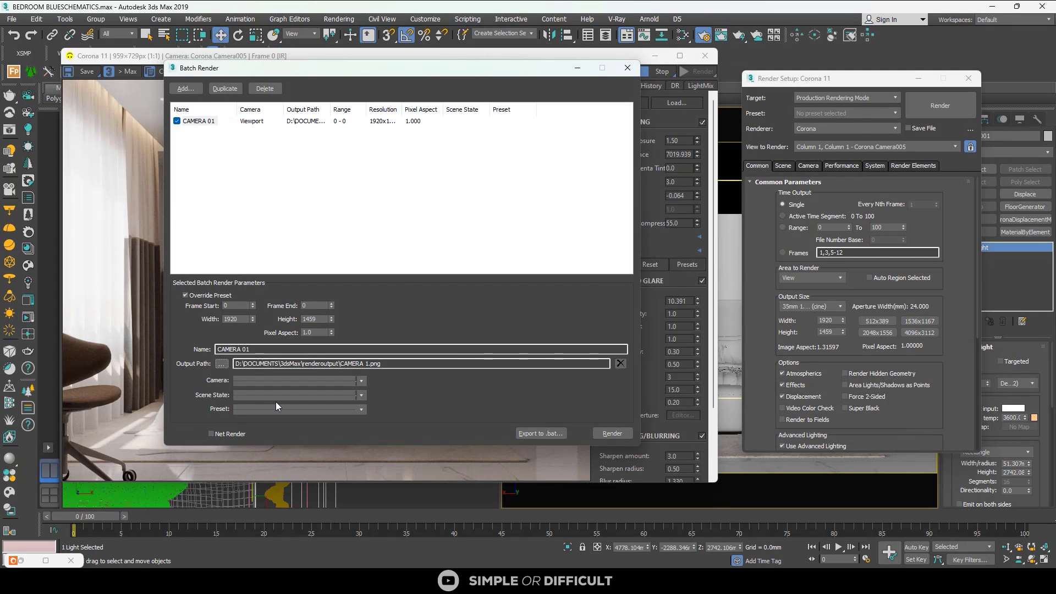
- Set the CAMERA 01 job to render from Corona Camera005
click(361, 381)
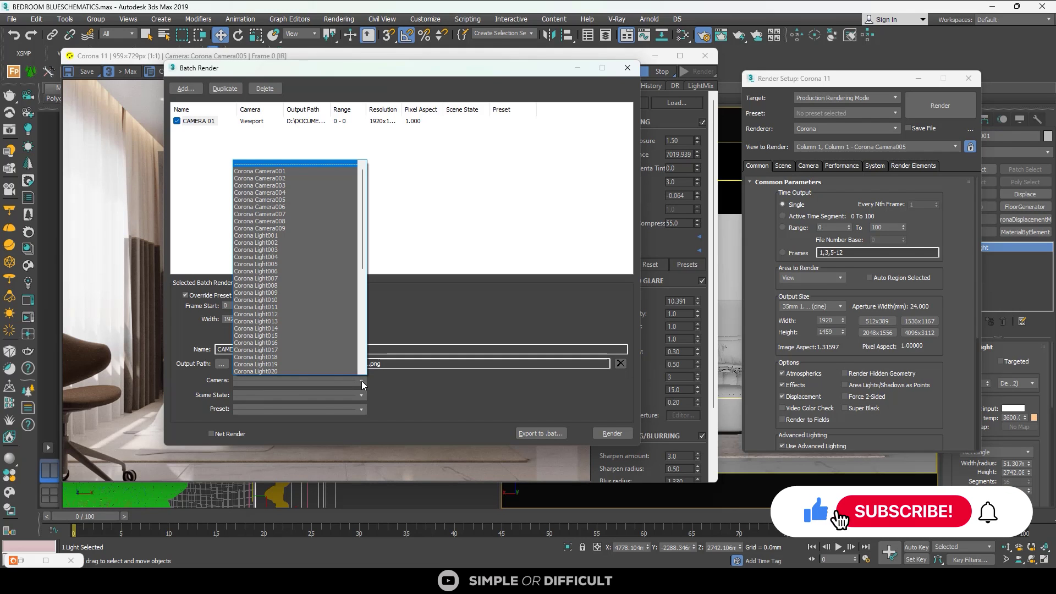
click(271, 150)
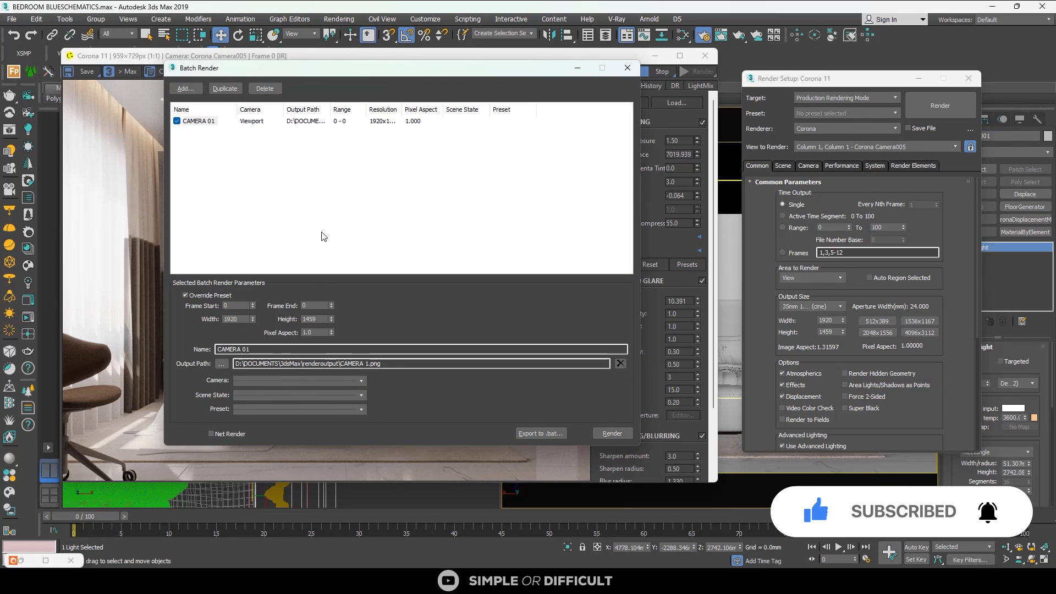
click(361, 382)
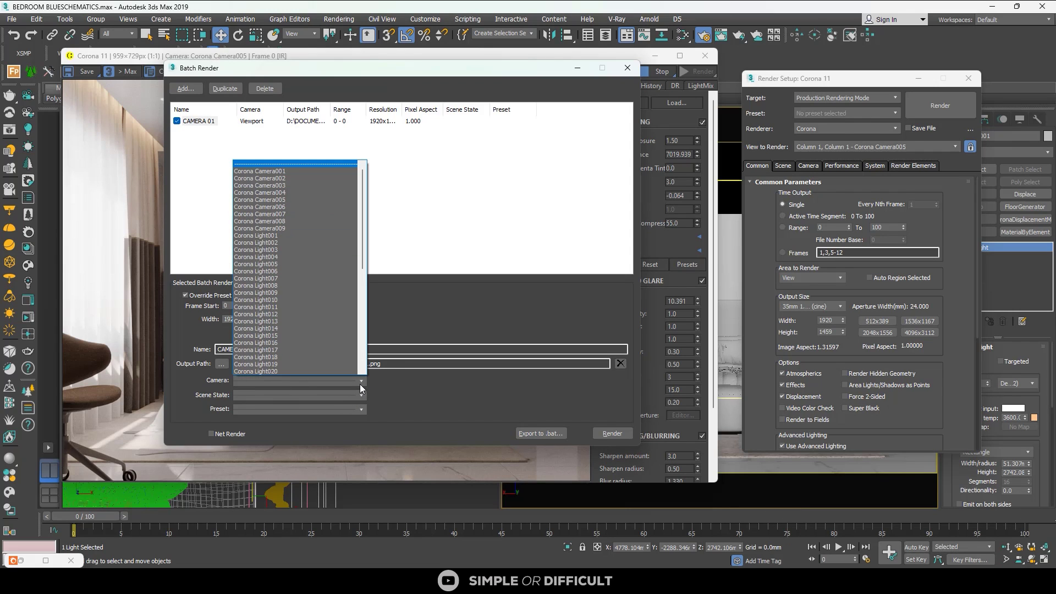
click(275, 201)
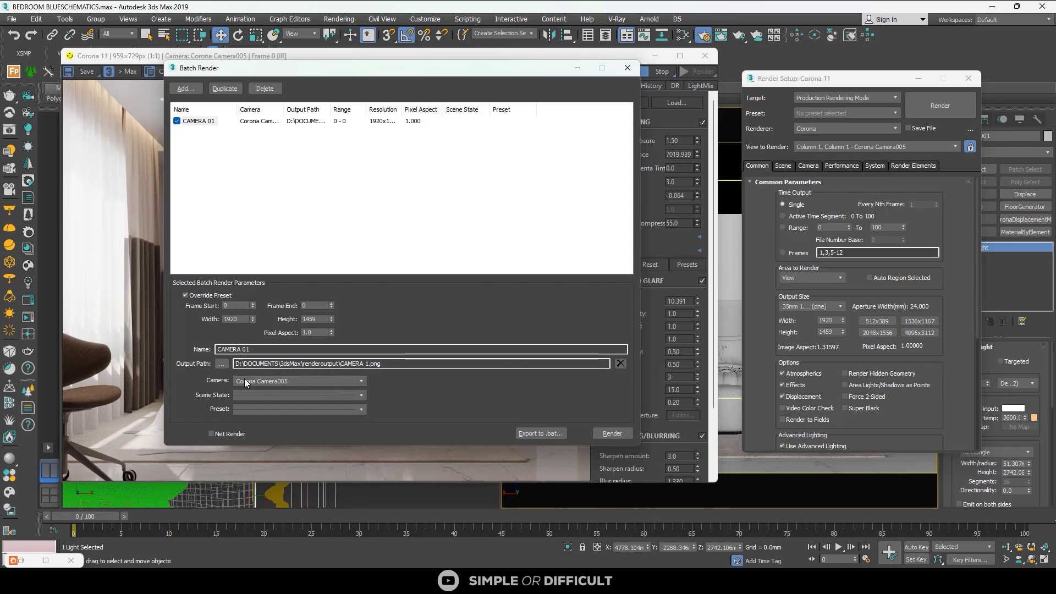
- Leave the scene state and preset empty, and add a second job, View02
click(250, 398)
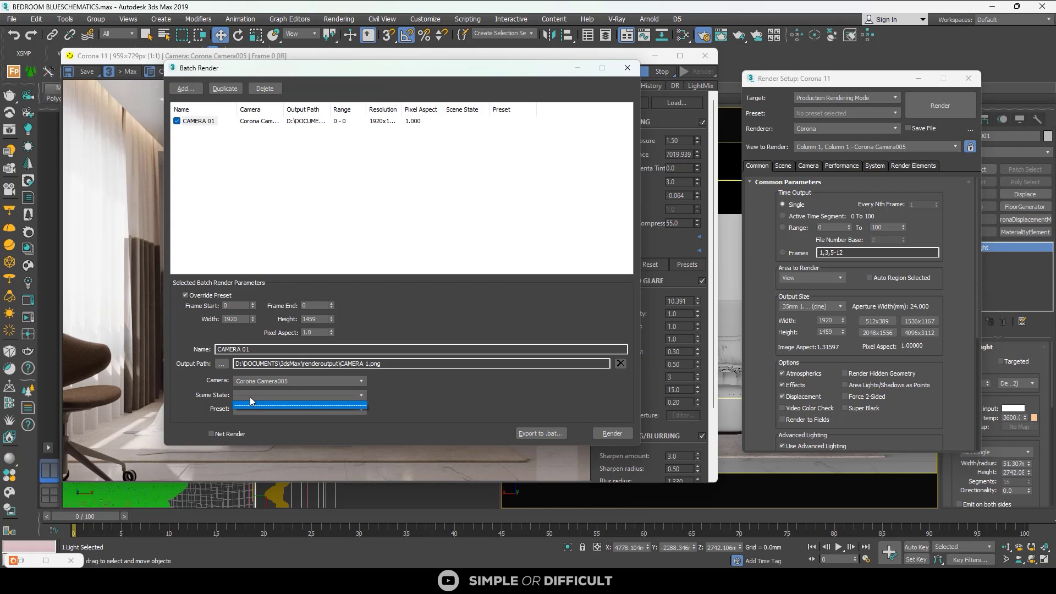
click(411, 398)
click(360, 408)
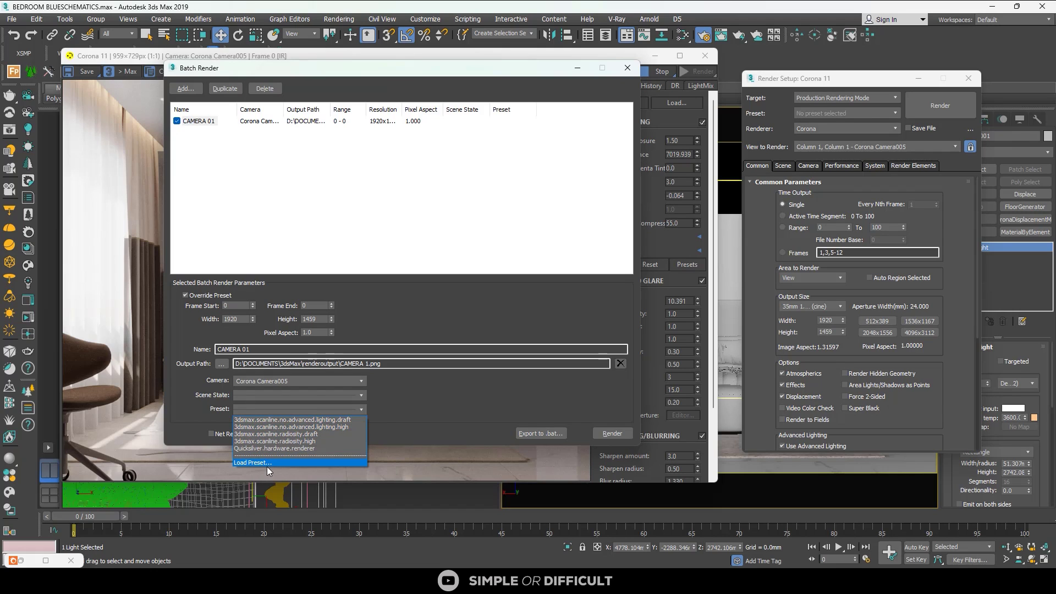
click(461, 412)
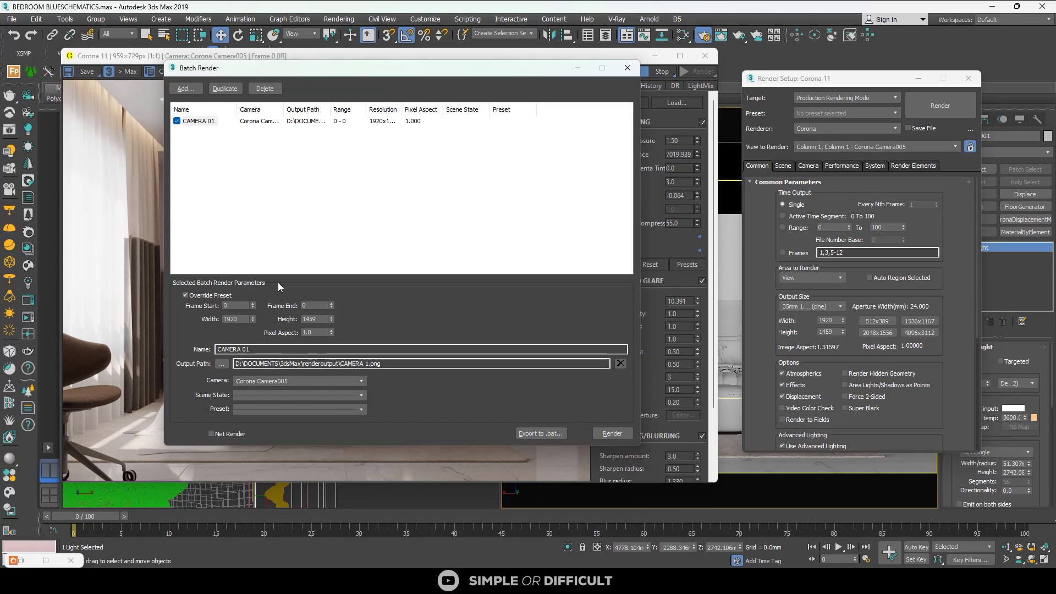
click(184, 89)
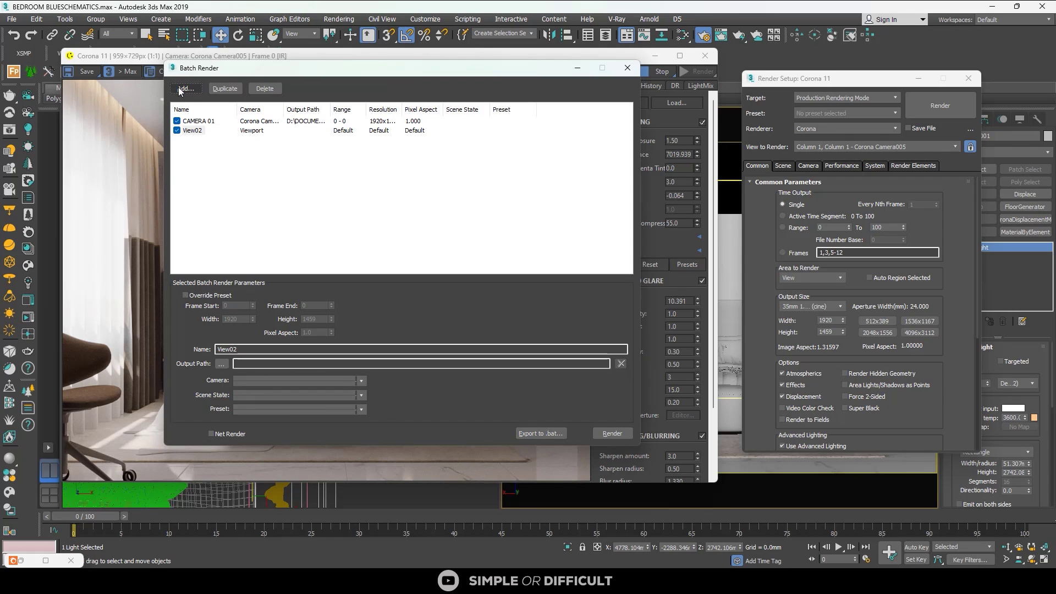
- Add View03 and View04, then show Corona's Scene settings with CAMERA 01 selected
click(184, 88)
click(184, 89)
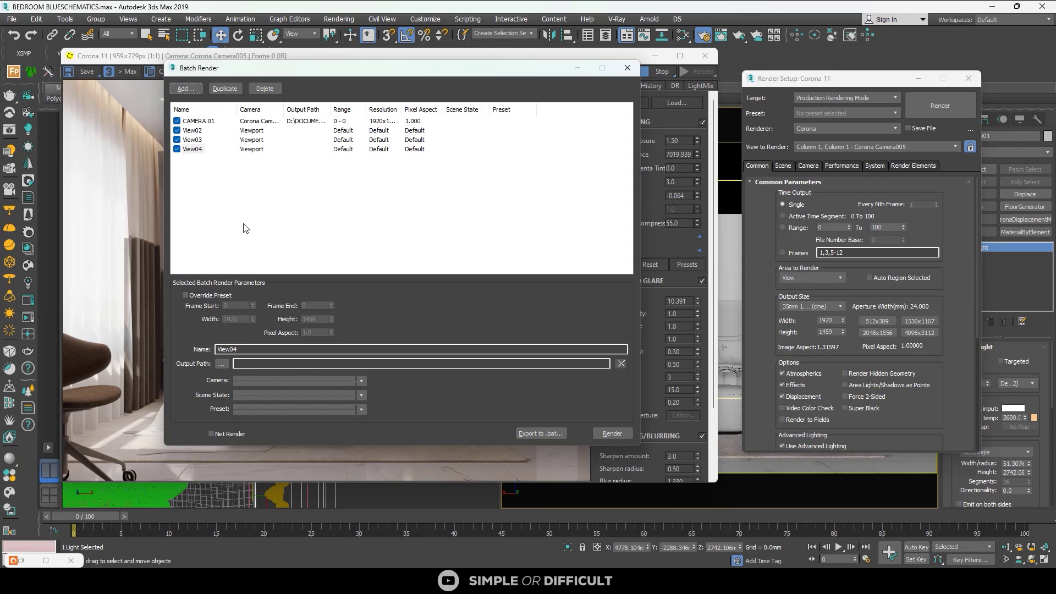
click(192, 130)
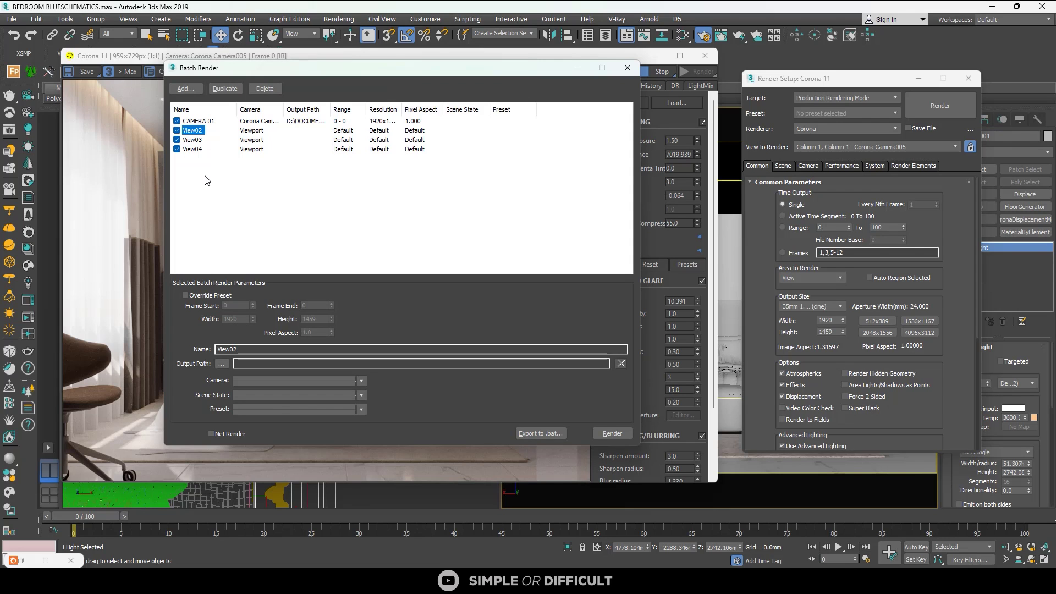
click(786, 165)
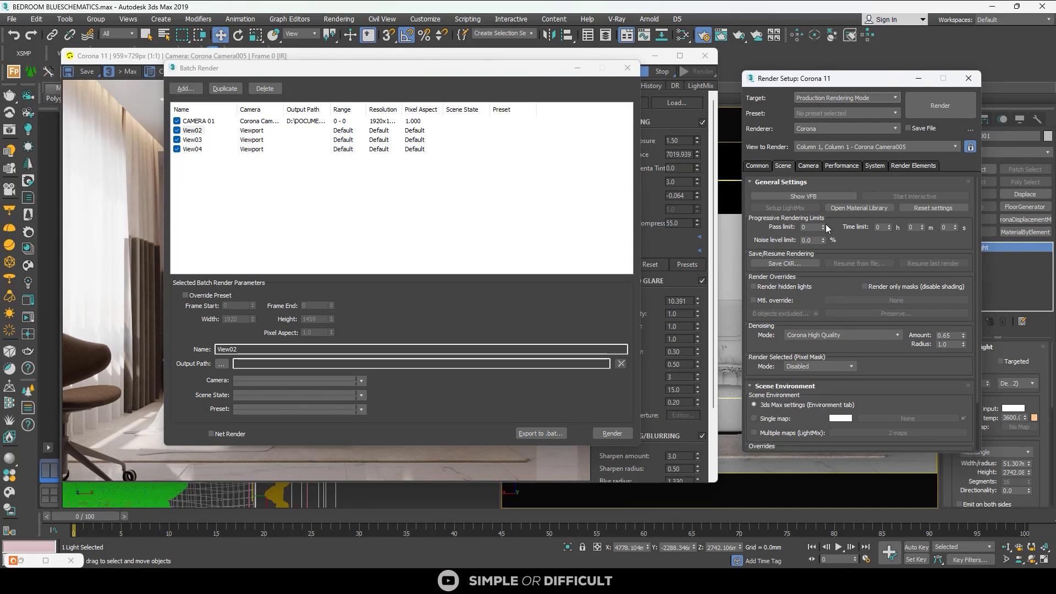
click(199, 121)
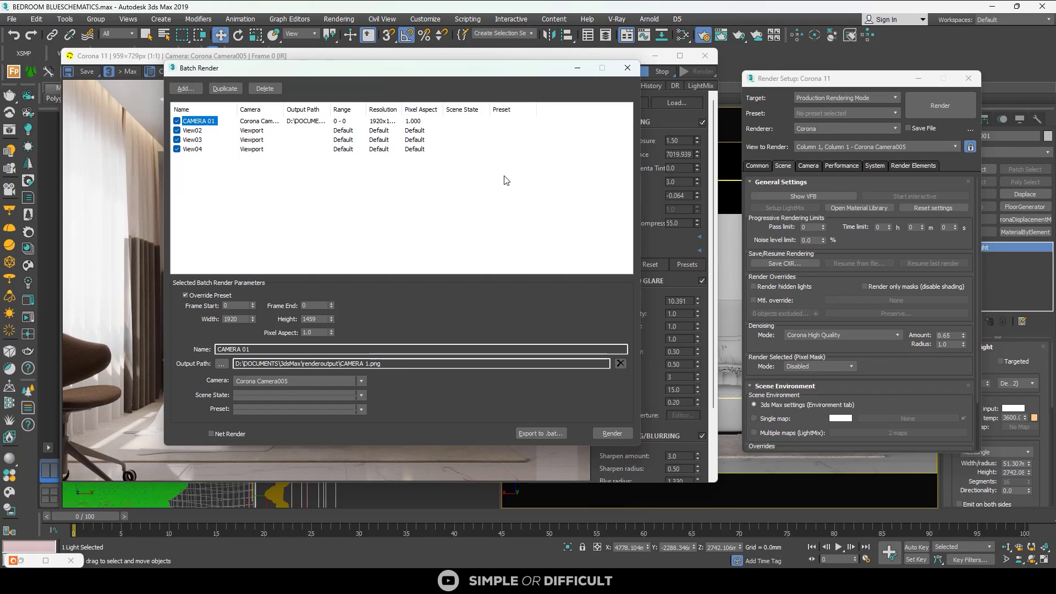
- Set Corona's noise level limit to 4 in Render Setup's Scene tab
click(815, 225)
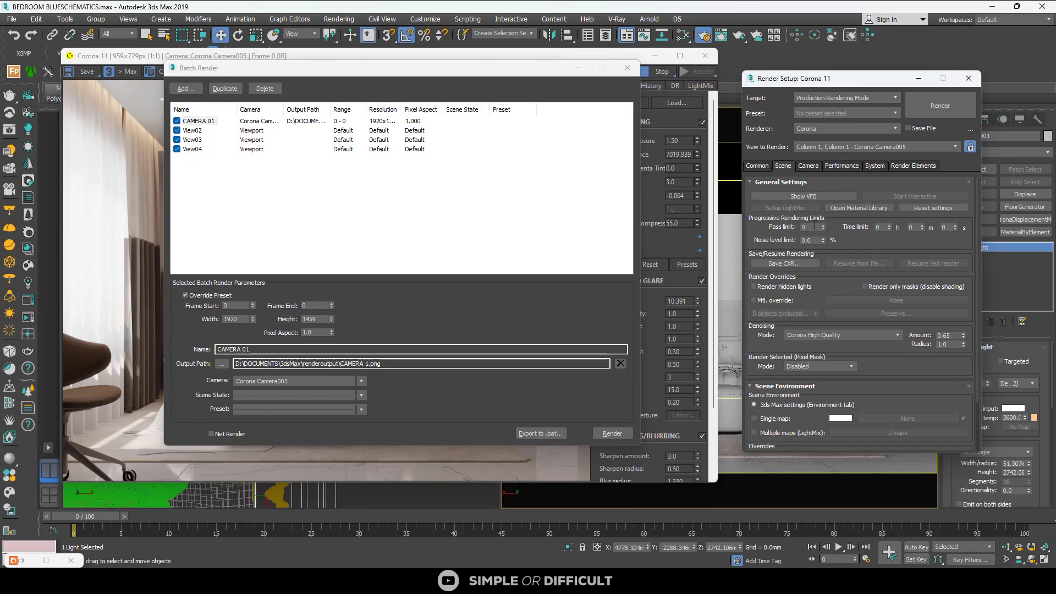
click(194, 130)
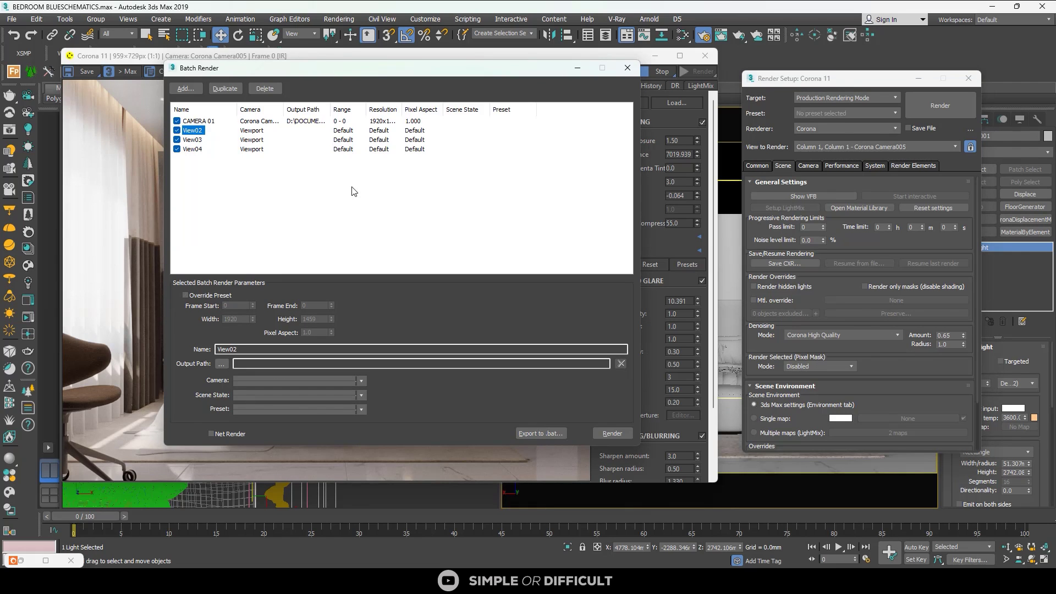
click(884, 228)
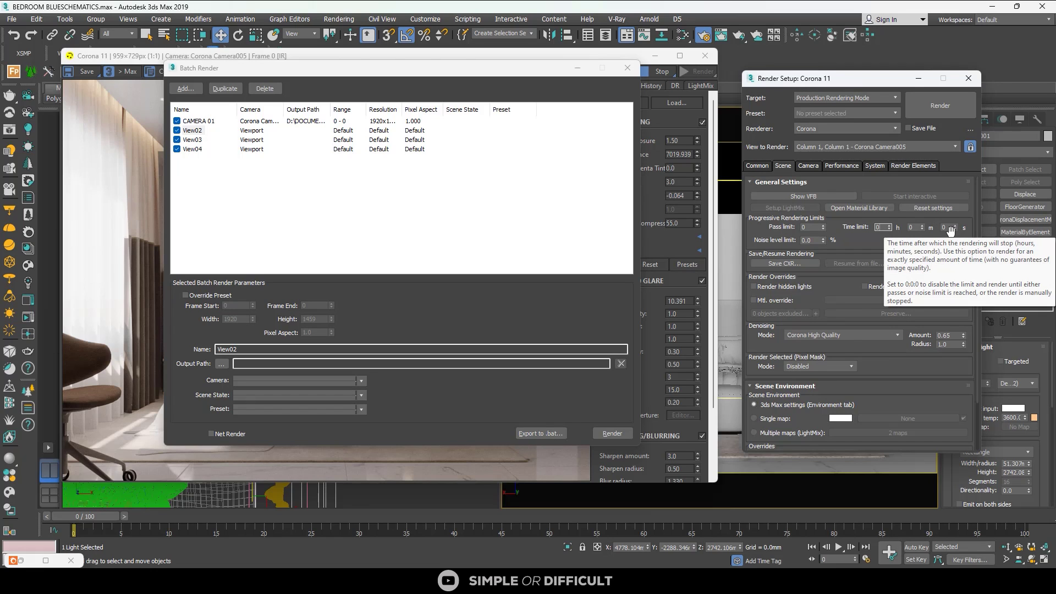
double_click(808, 240)
text(4.5)
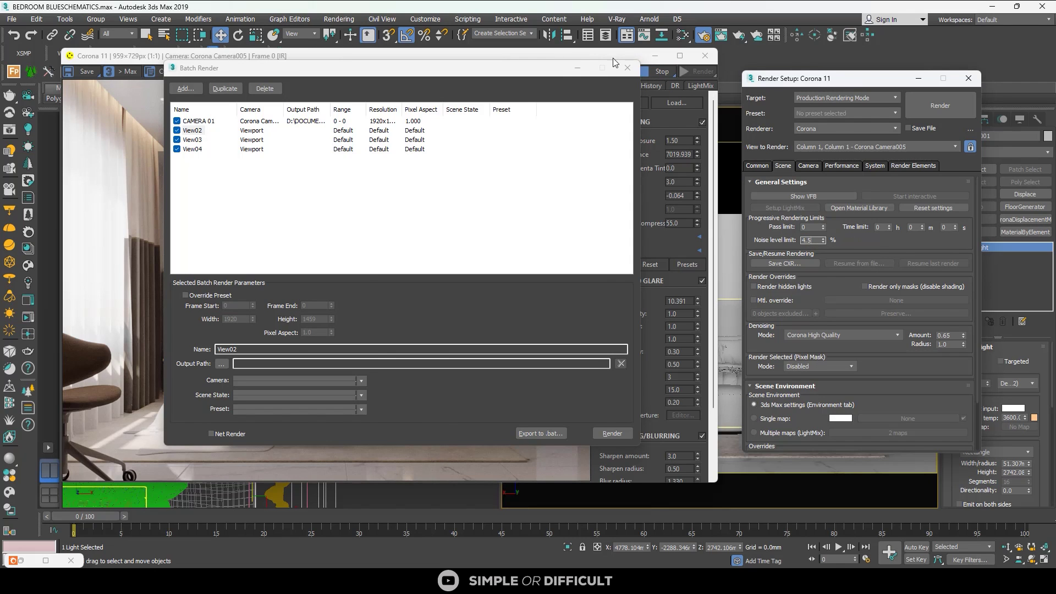
- Return Render Setup to the Common tab and move the Corona VFB right
click(627, 68)
click(625, 86)
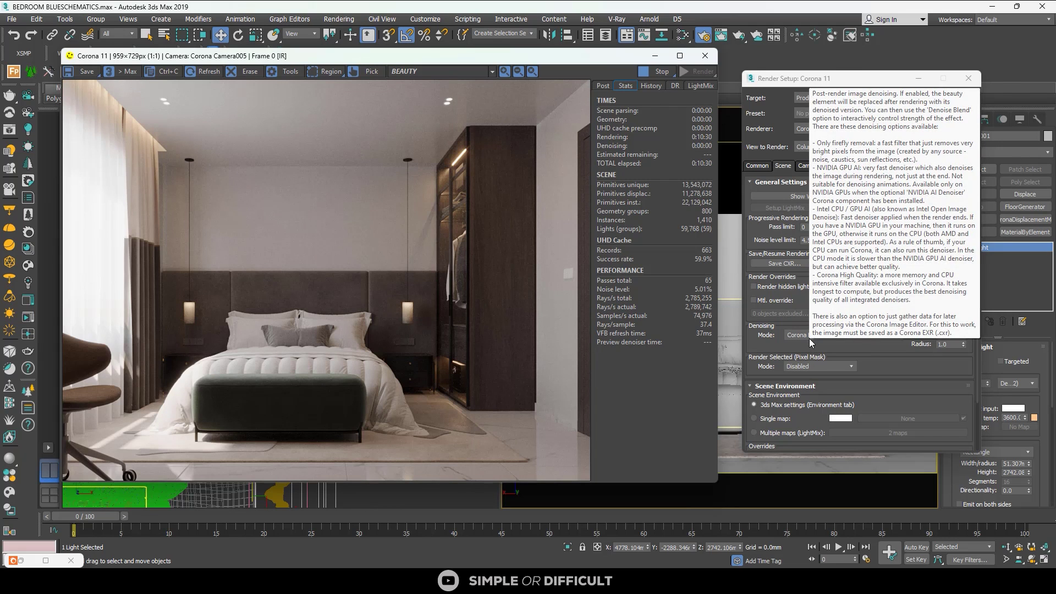
click(766, 168)
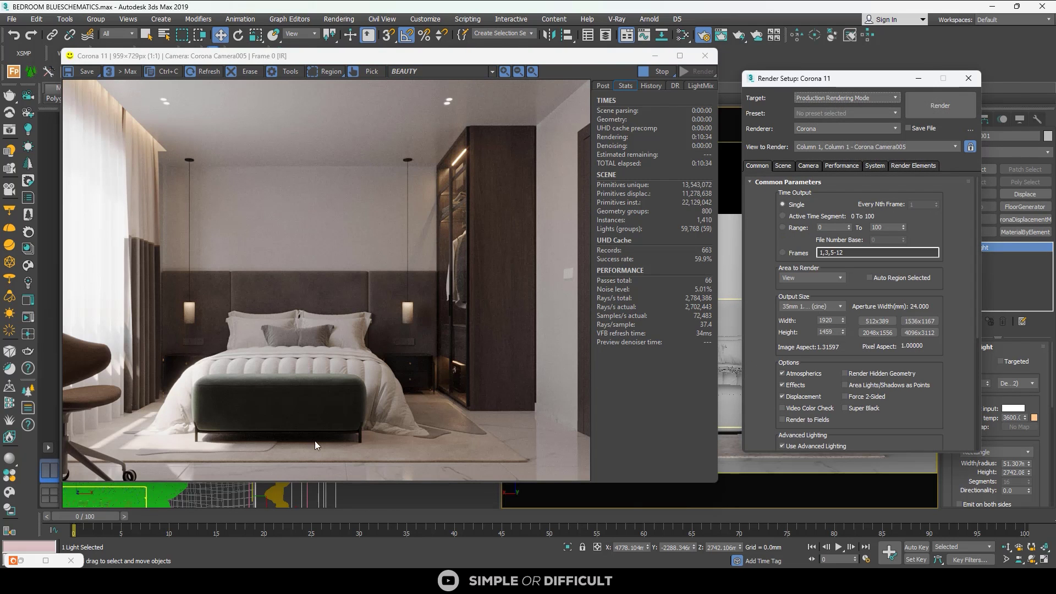
drag(476, 57, 899, 101)
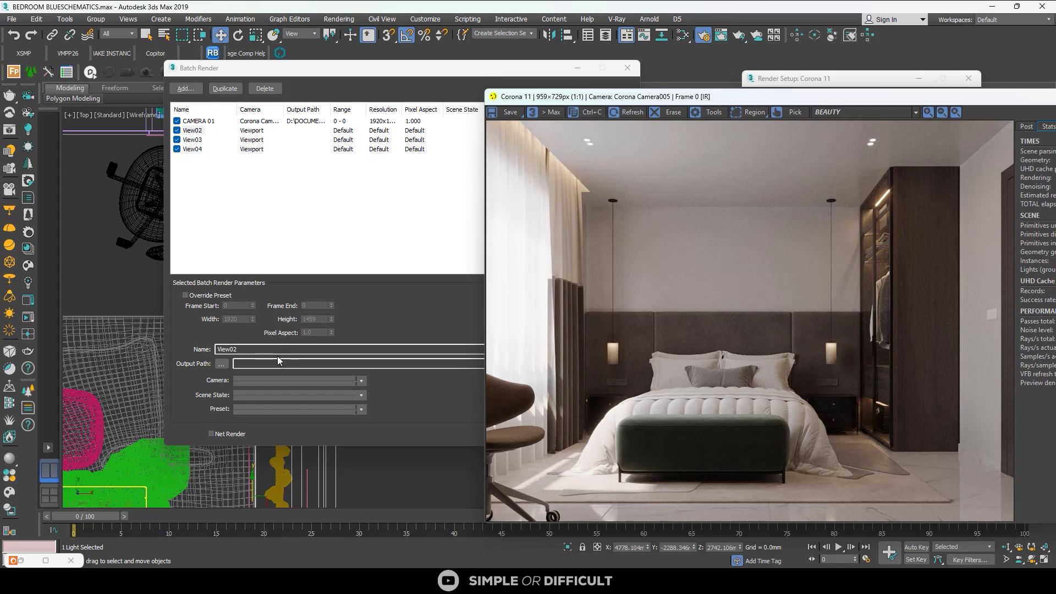
- Set the View02 job's output file to 2.png
click(203, 132)
ctrl+click(264, 135)
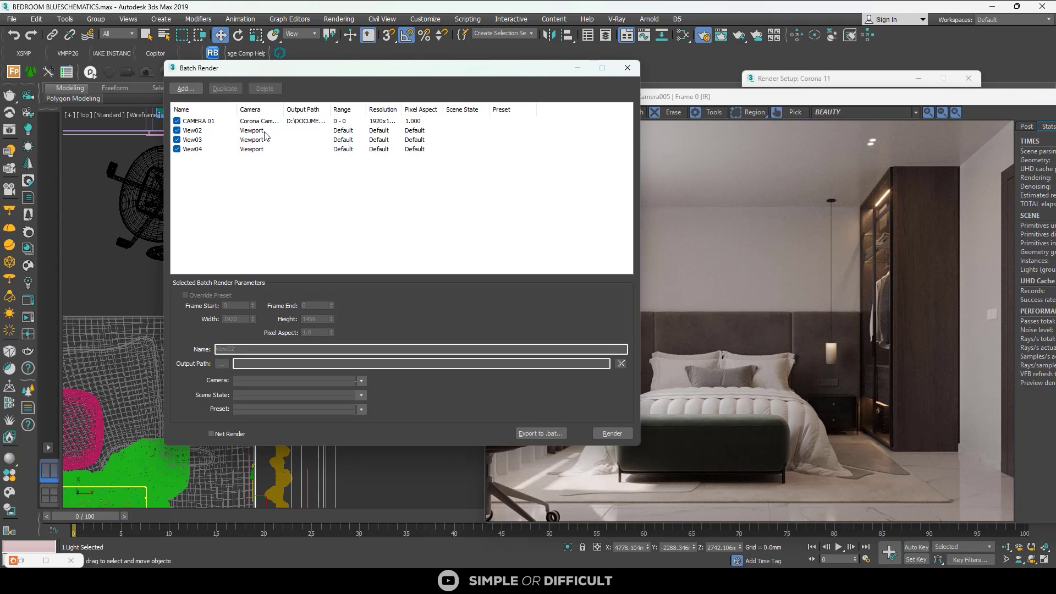
click(205, 134)
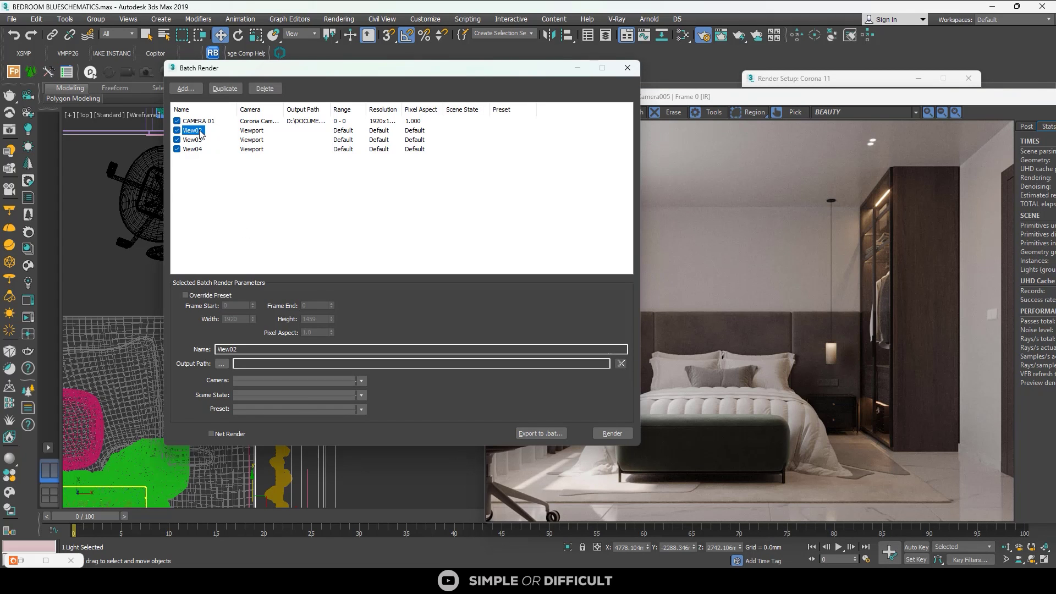
click(222, 364)
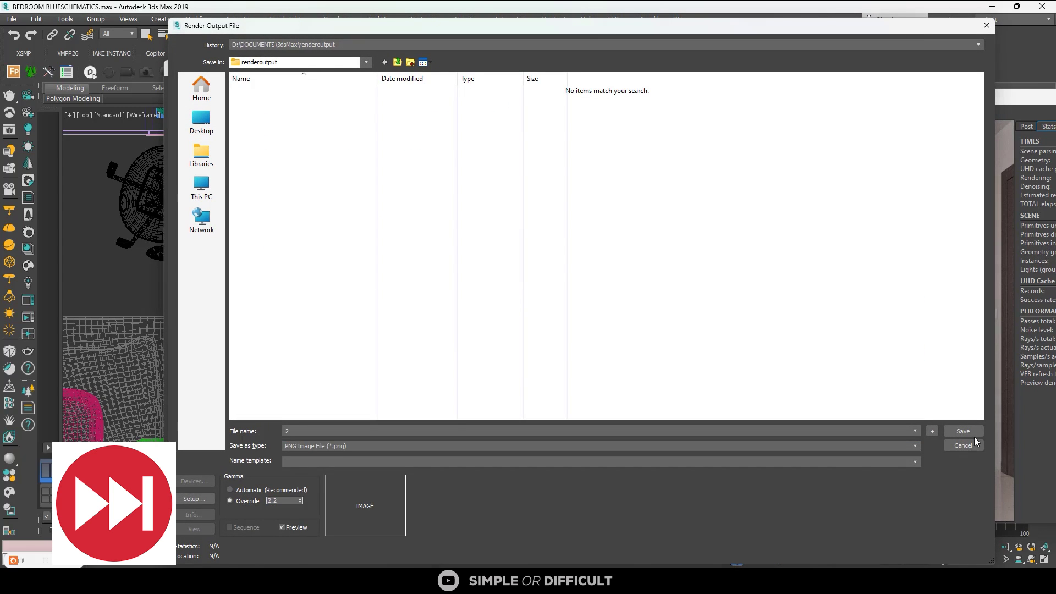
click(963, 431)
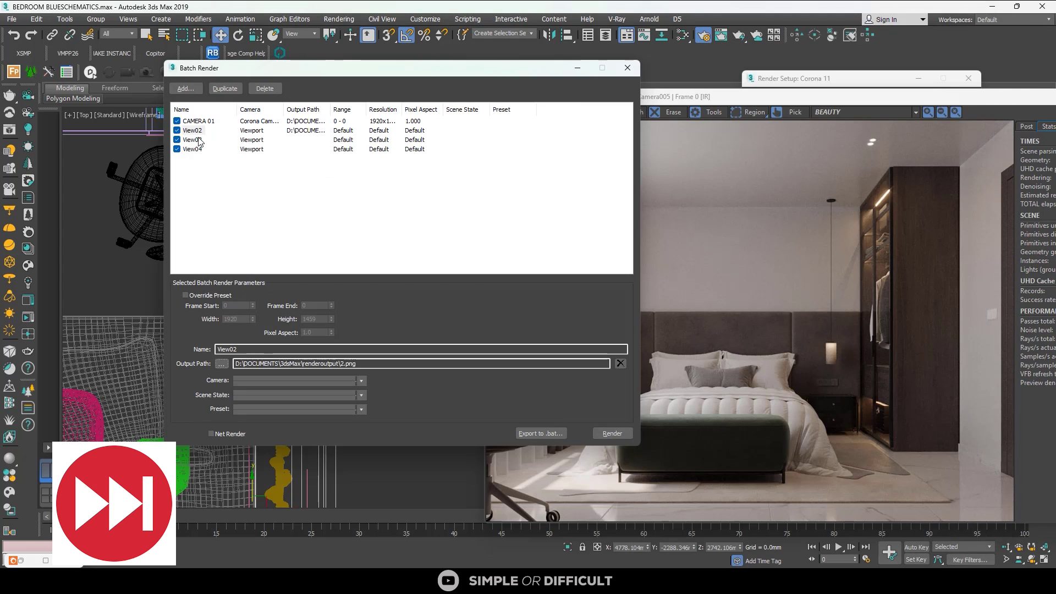
- Set View03's output to 3.png with gamma override and accept the PNG settings
click(194, 140)
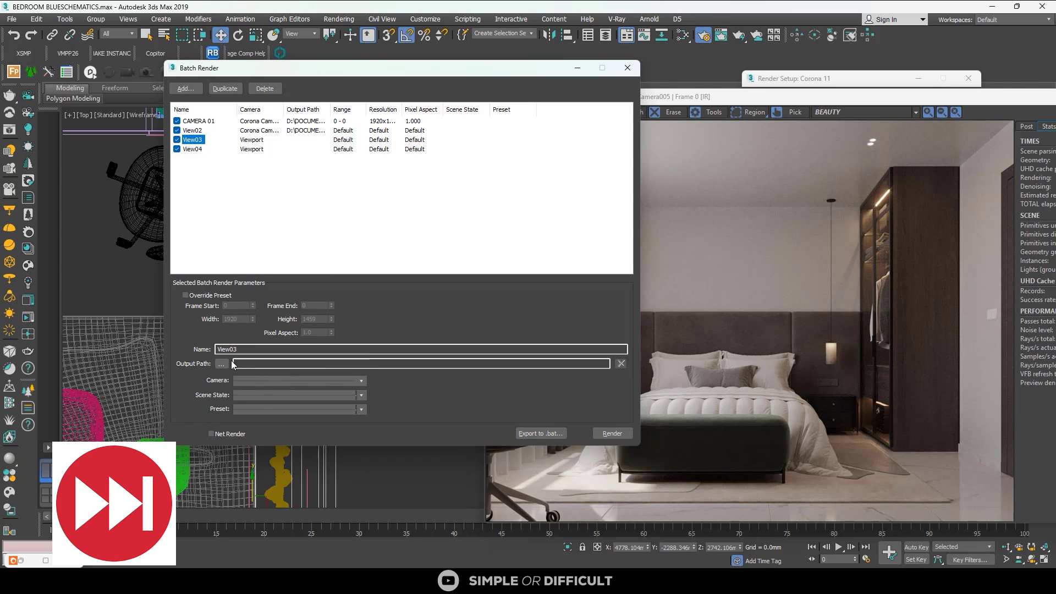
click(221, 364)
text(3)
click(247, 502)
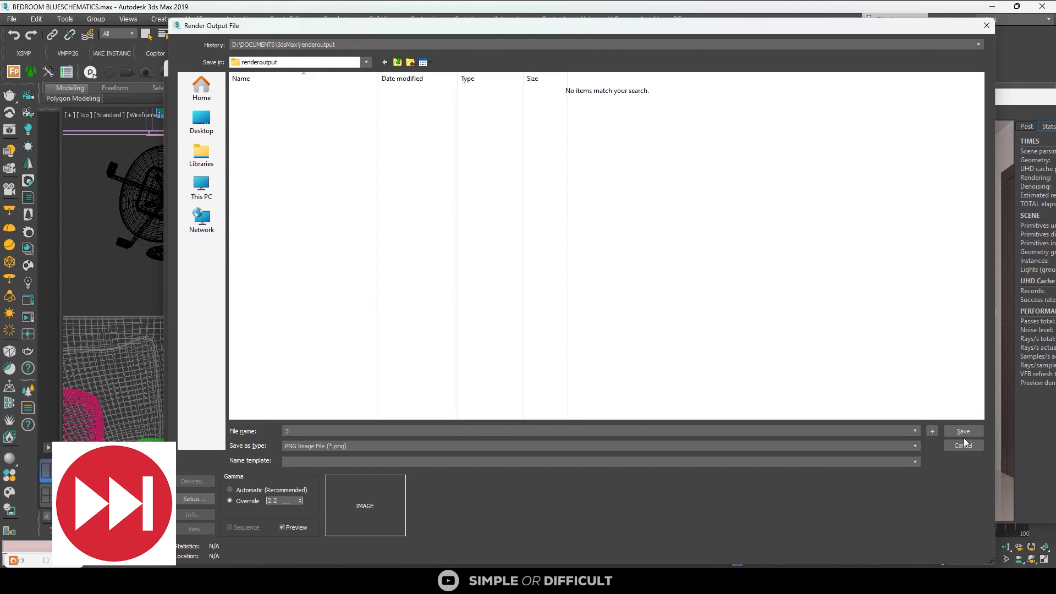
click(964, 431)
click(193, 149)
- Set View04's output to 4.png with gamma override, then start the batch render
click(252, 150)
click(255, 159)
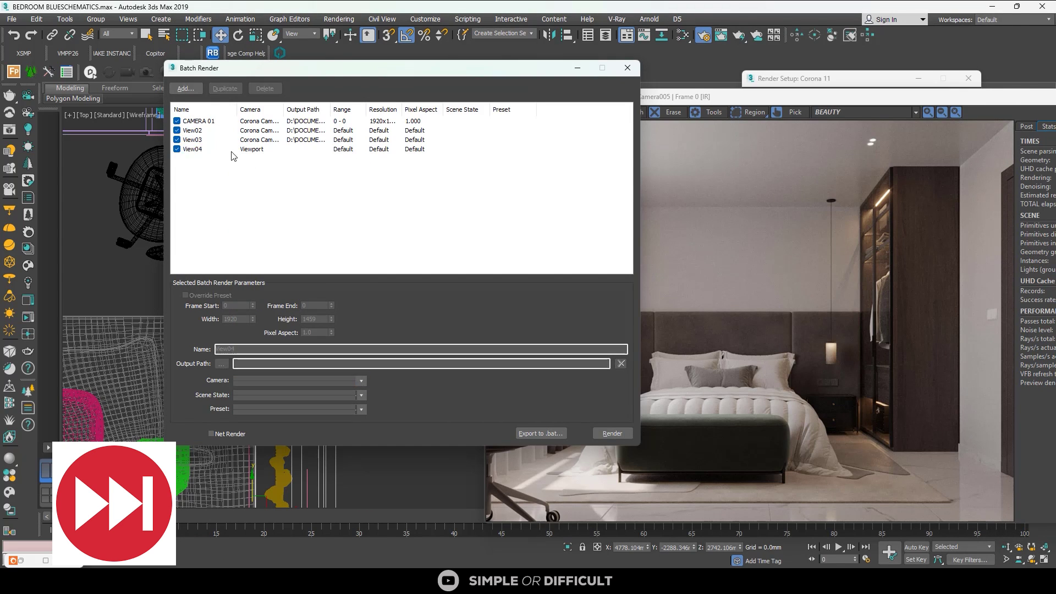
click(220, 364)
text(4)
click(244, 501)
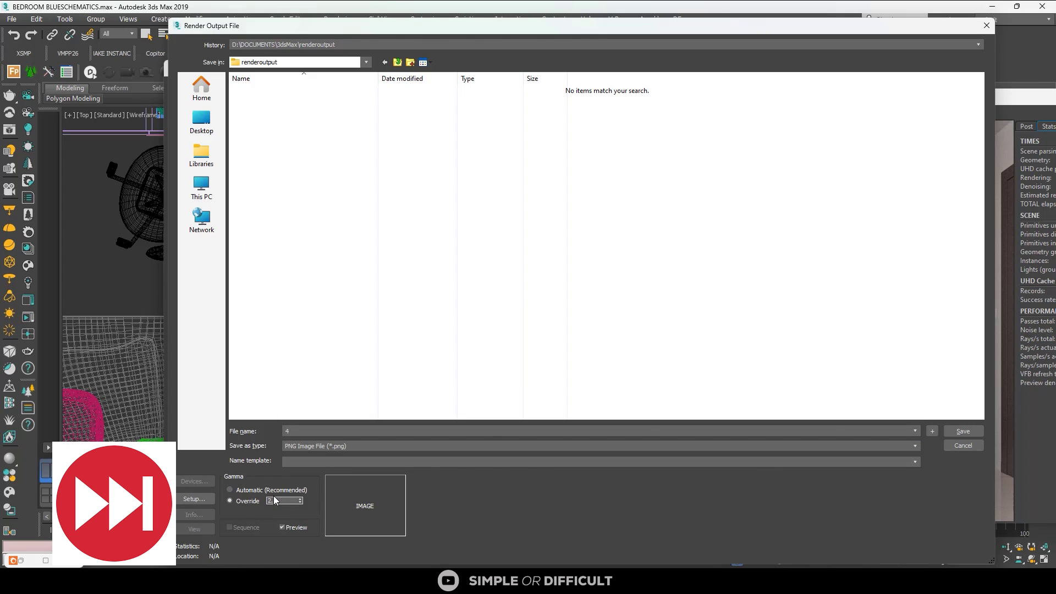
click(963, 431)
click(250, 142)
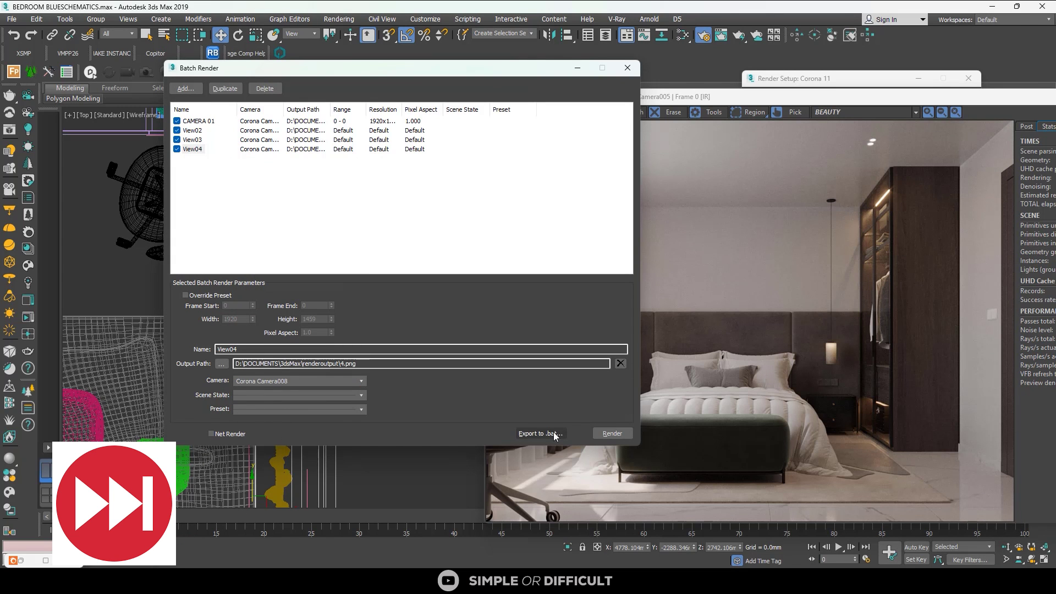
click(611, 434)
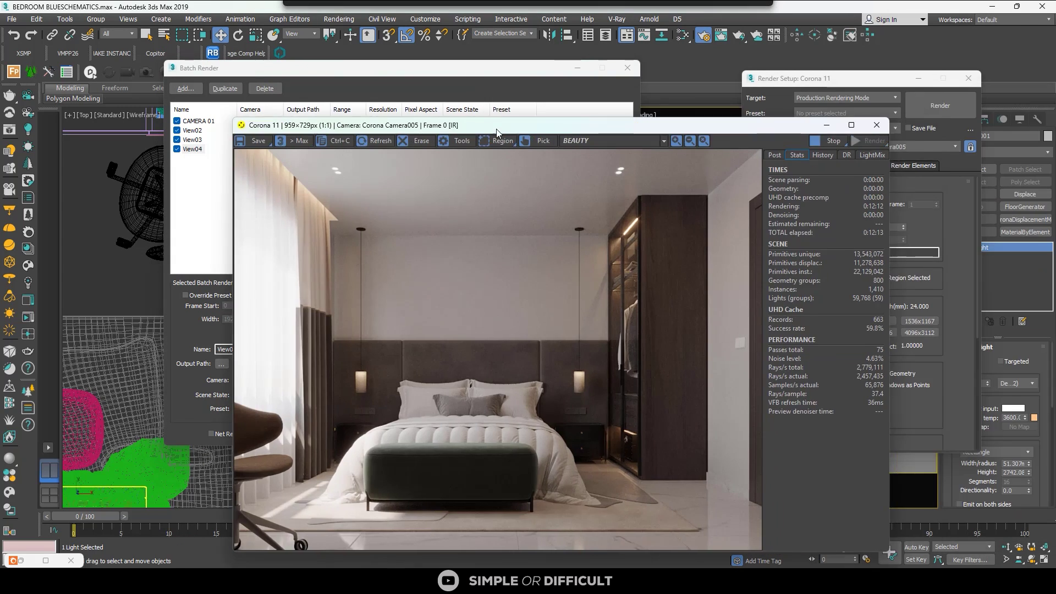
drag(497, 130, 291, 77)
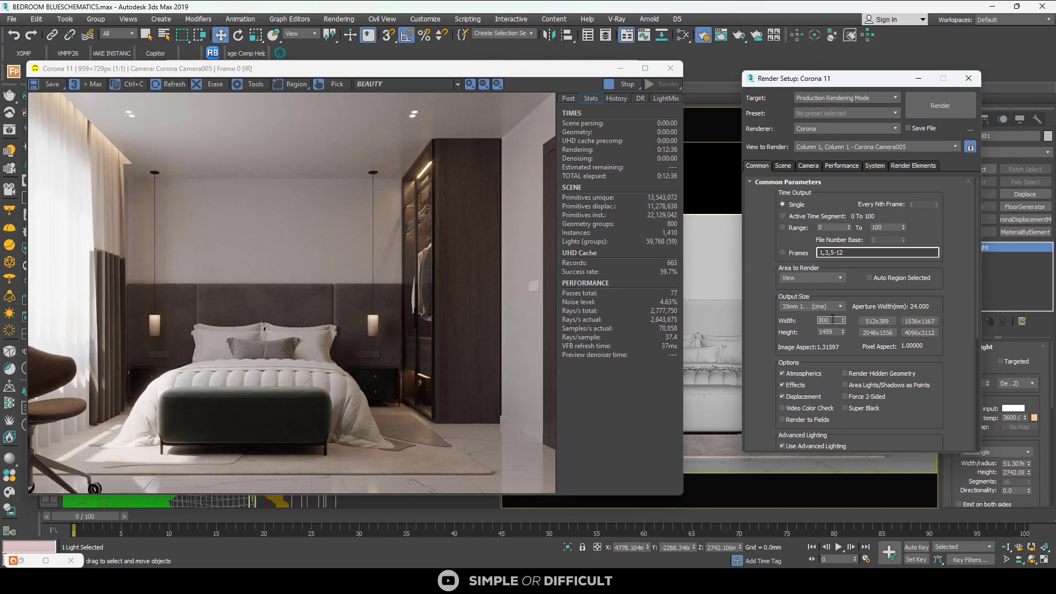
- Commit width 800 (height 608), stop the render, and enable Override Preset for View04
key(Tab)
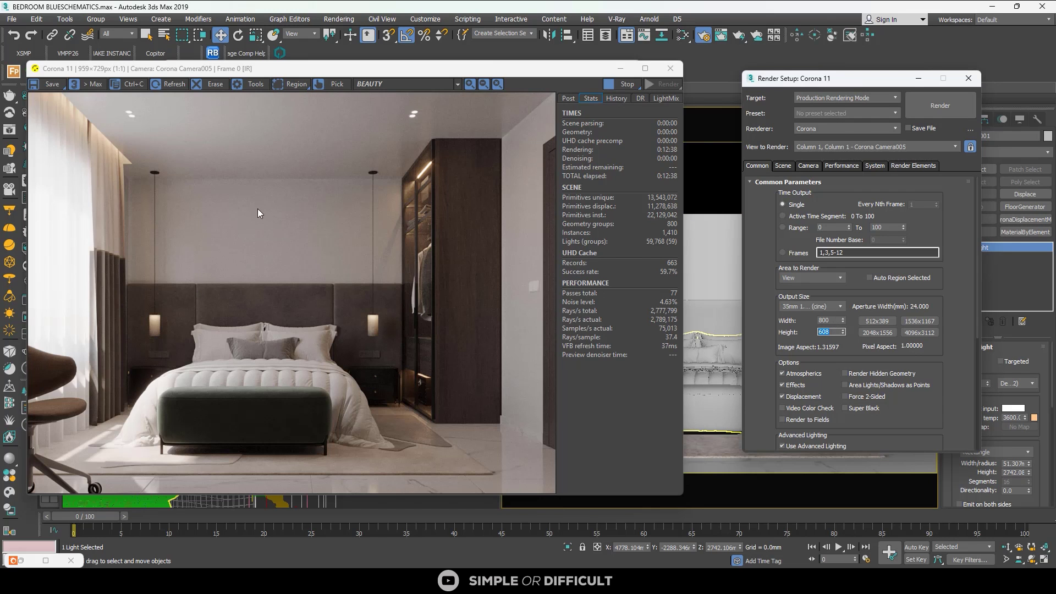
click(622, 84)
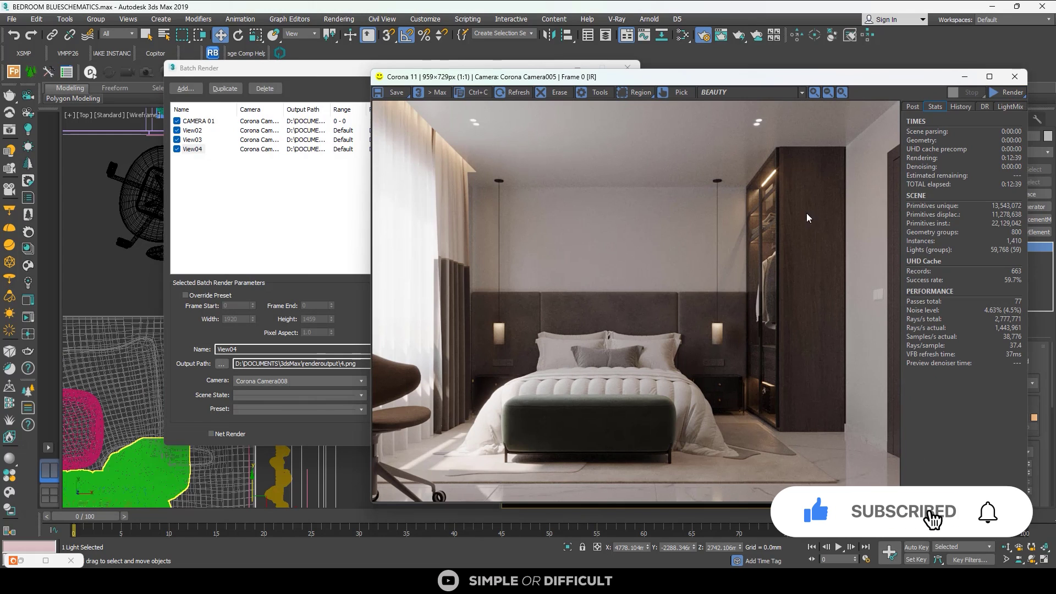
click(218, 67)
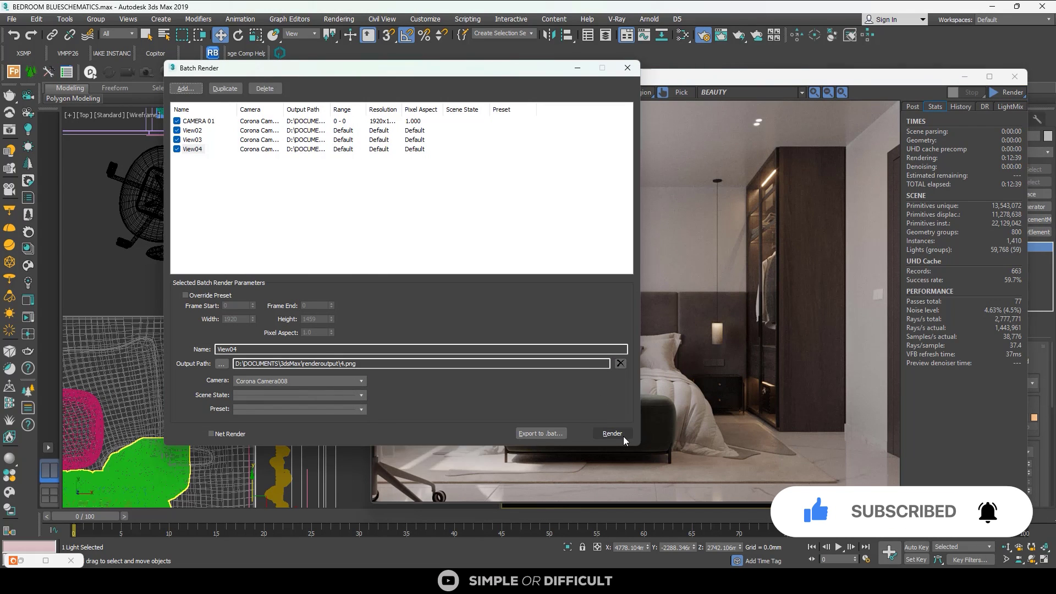
click(185, 296)
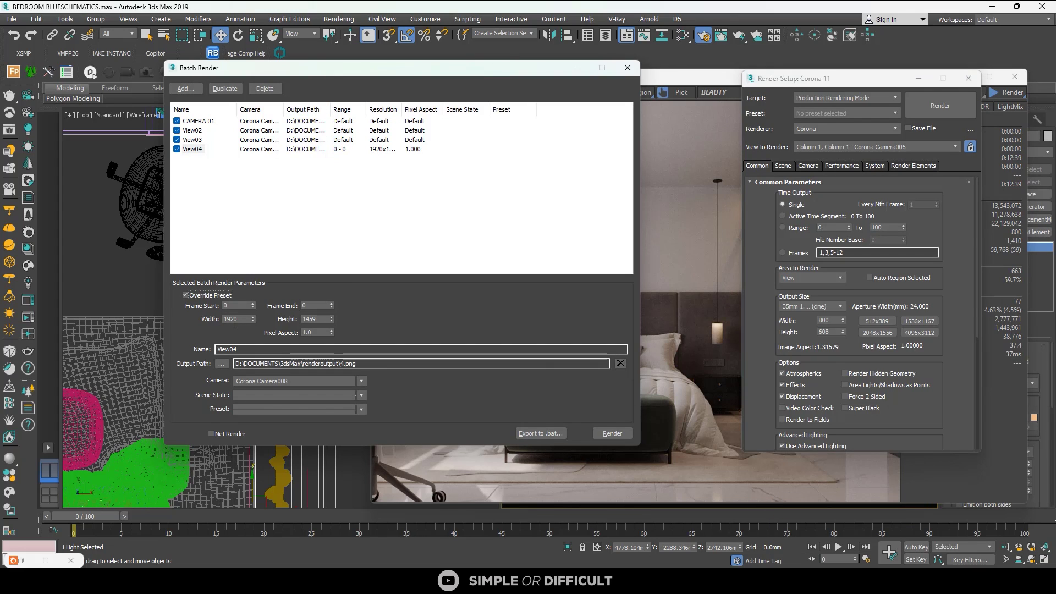
- Enable Override Preset for CAMERA 01 and set its size to 800 by 608
click(206, 120)
click(186, 295)
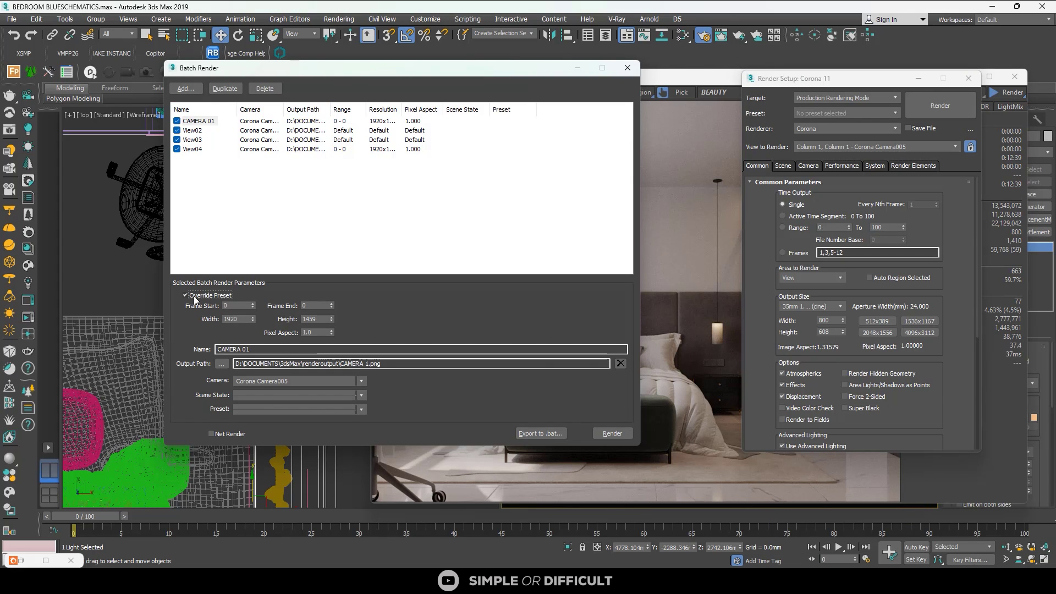
double_click(237, 320)
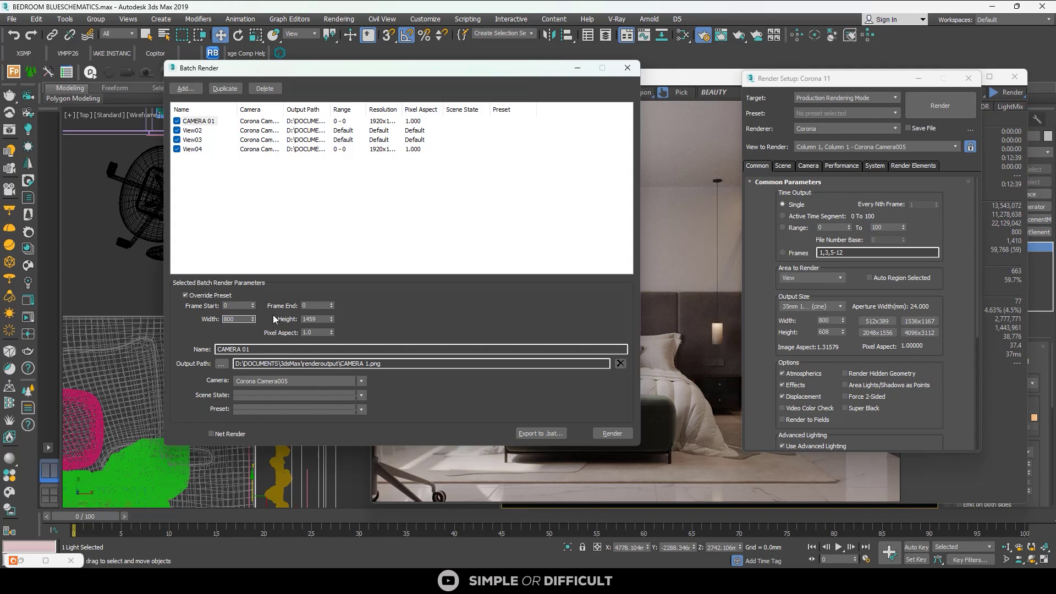
double_click(317, 318)
text(600)
click(304, 305)
- Enable Override Preset for View02 with width 800, and for View03
click(197, 139)
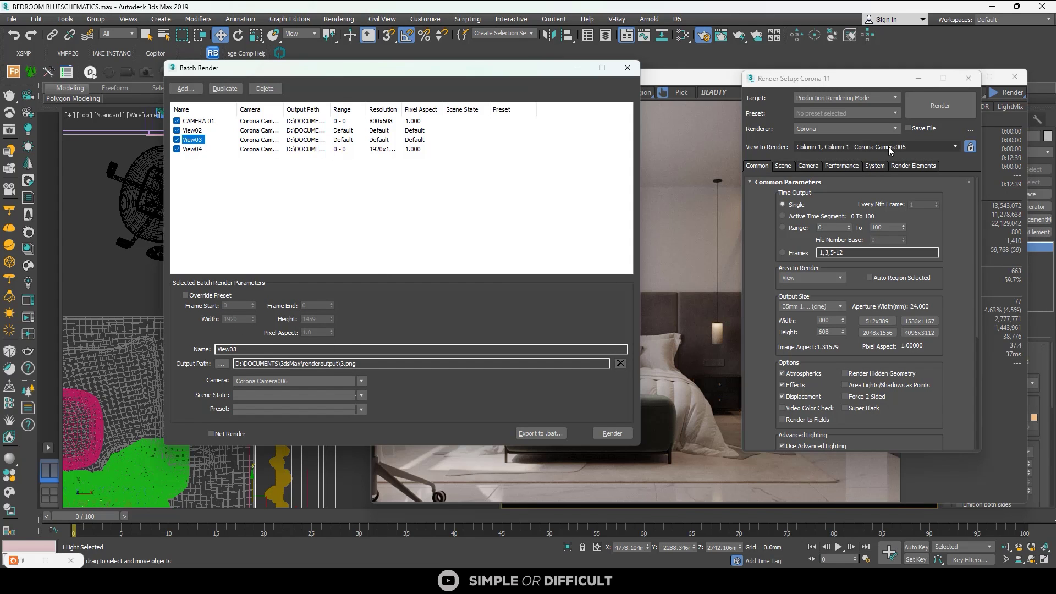
click(193, 131)
click(185, 295)
double_click(237, 319)
text(800)
right_click(319, 316)
click(193, 140)
click(186, 296)
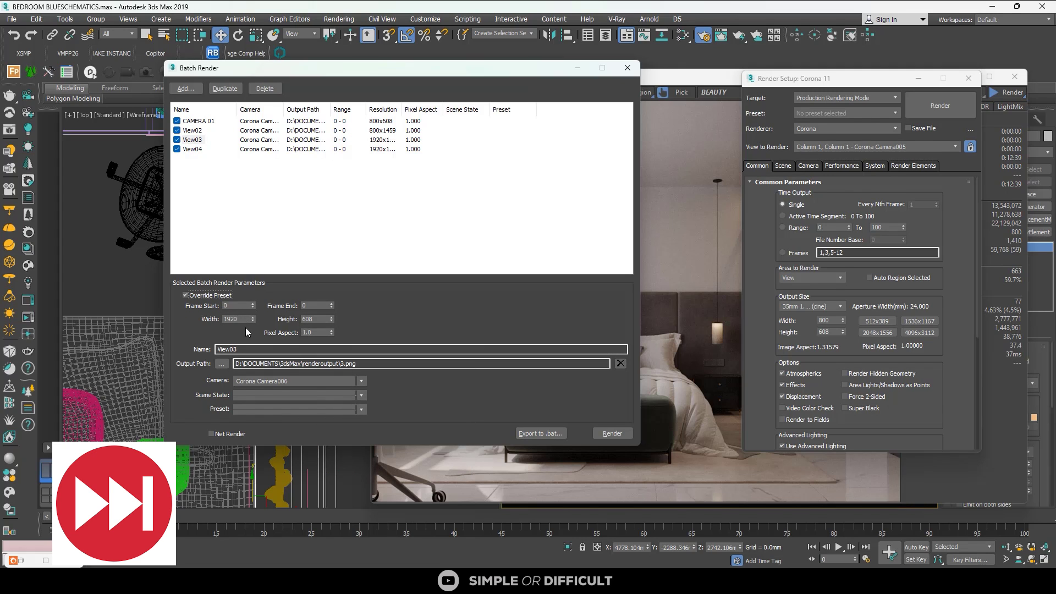
- Set the remaining job sizes, give View02 height 608, and render the batch queue
click(192, 149)
double_click(237, 319)
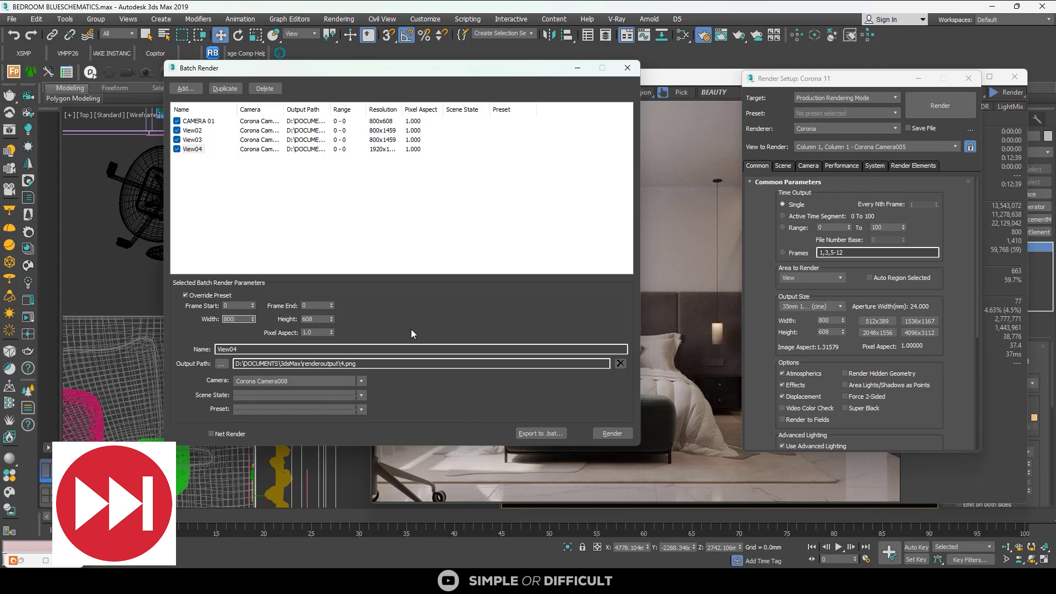
text(700)
key(Tab)
click(193, 139)
double_click(316, 319)
text(608)
click(193, 130)
double_click(312, 320)
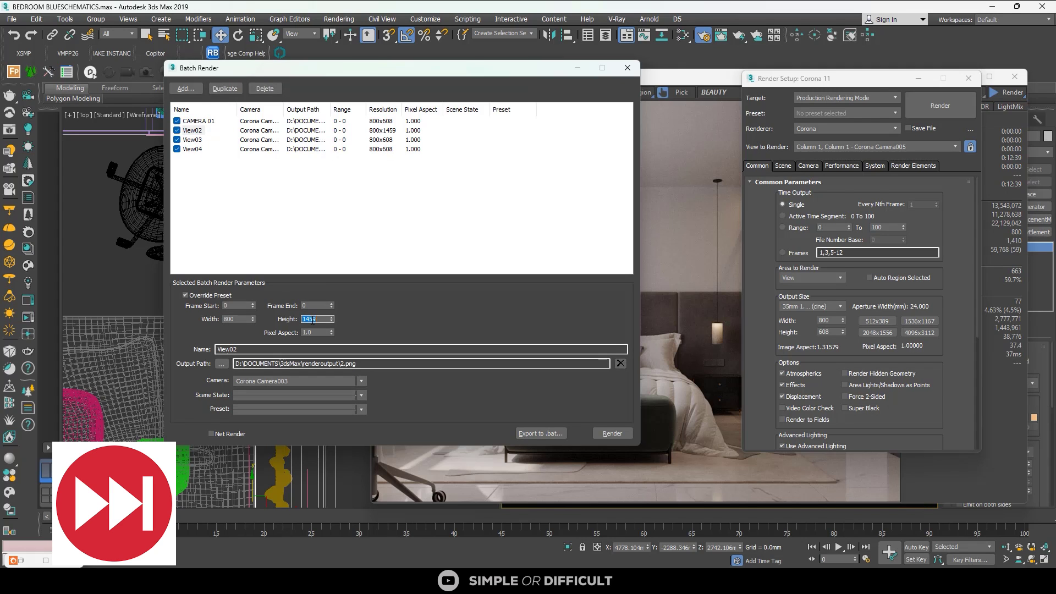
text(608)
double_click(245, 320)
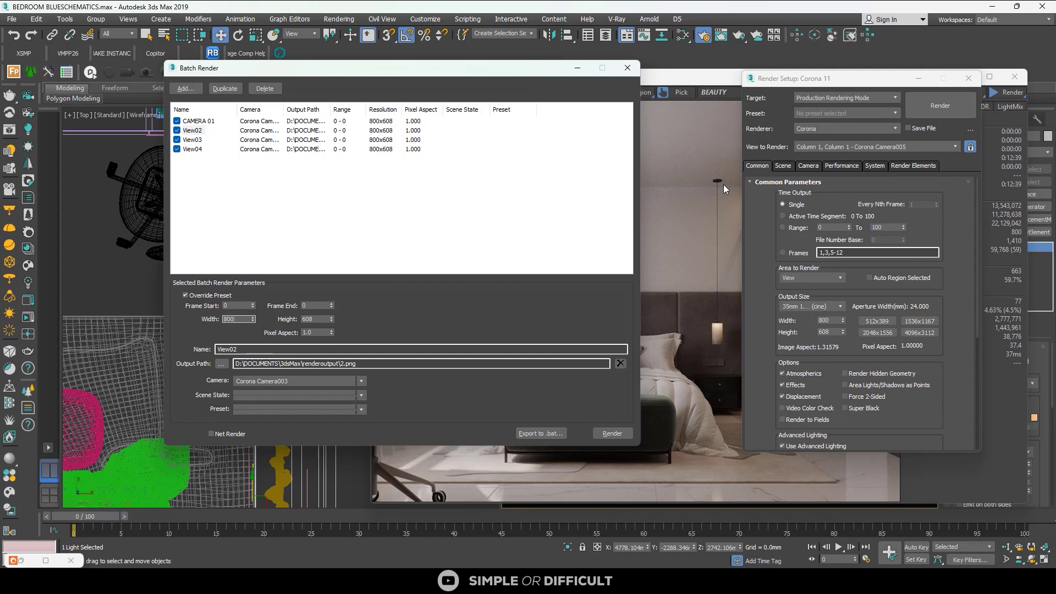
click(612, 434)
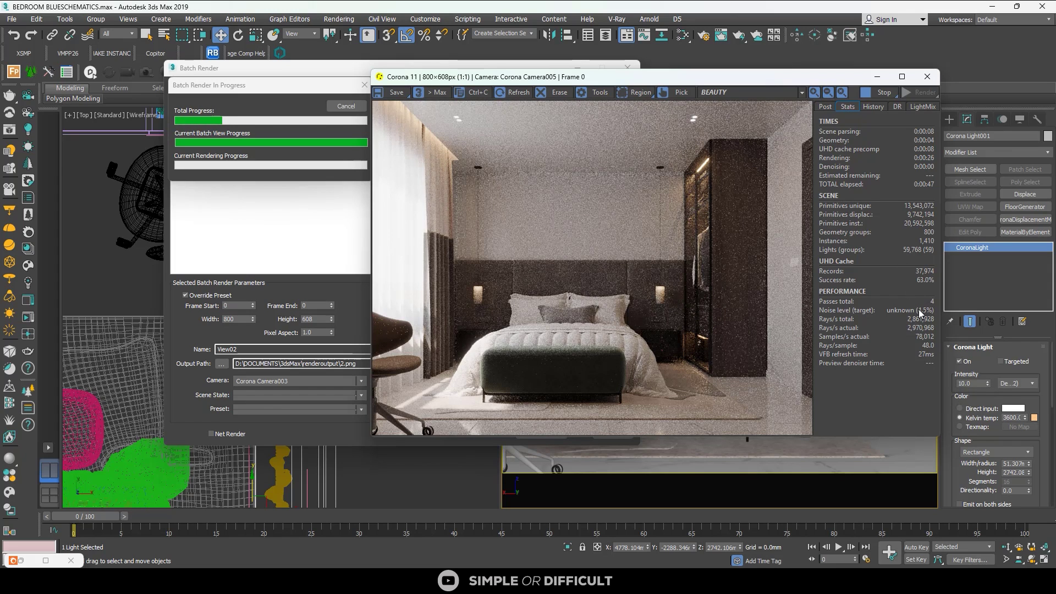
- Move the Batch Render progress dialog aside and maximize the Corona VFB
mouse_move(920, 312)
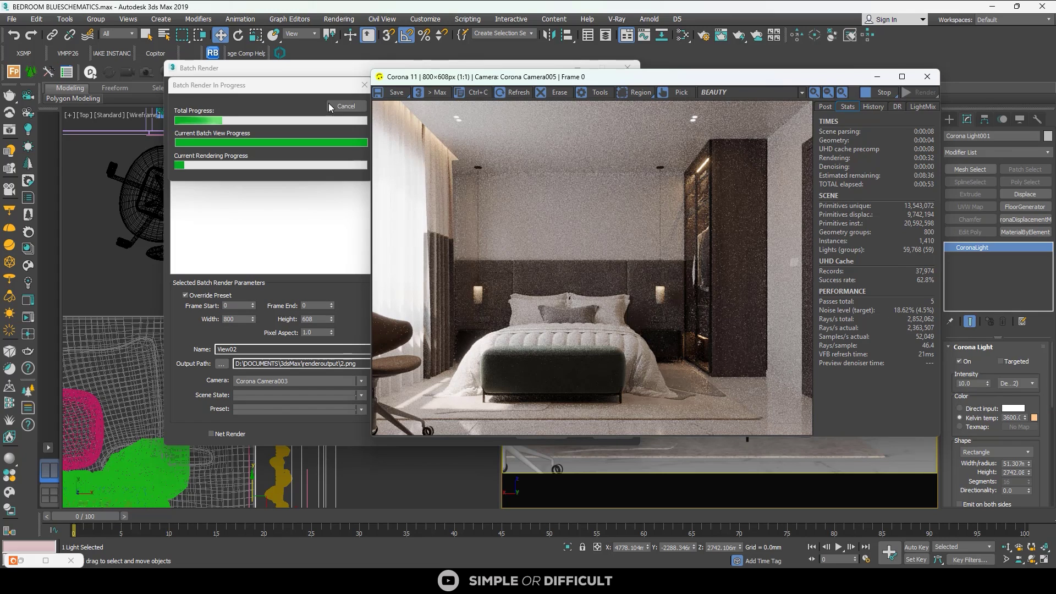
click(262, 66)
drag(305, 84, 260, 98)
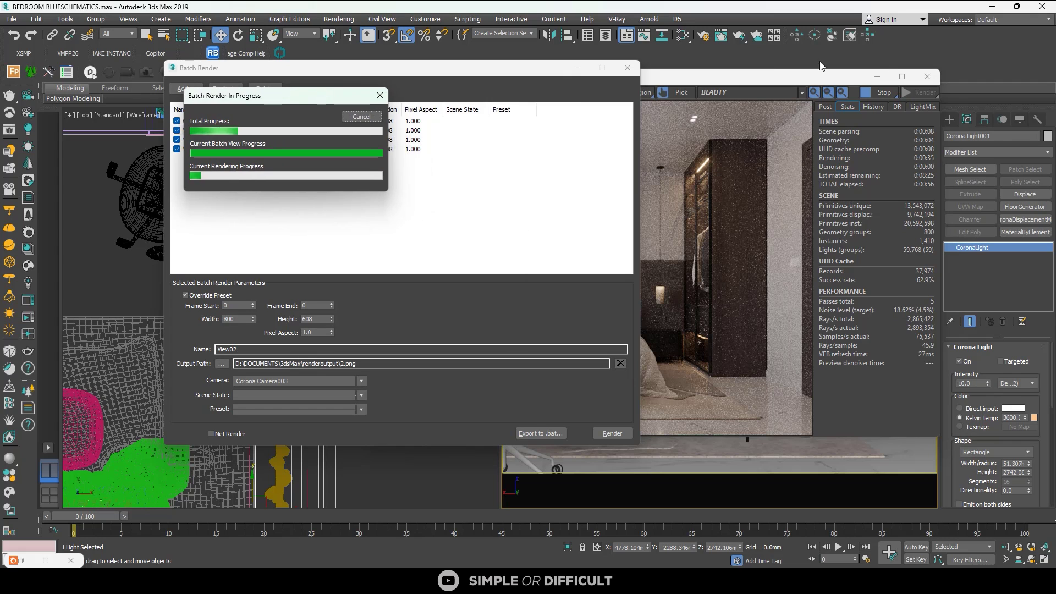
click(790, 84)
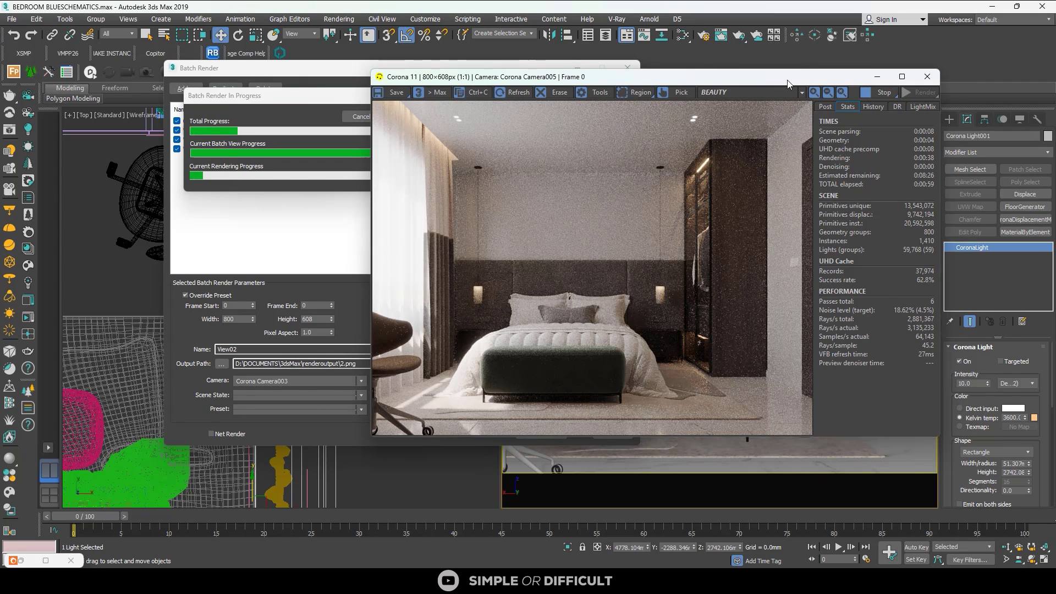
click(902, 77)
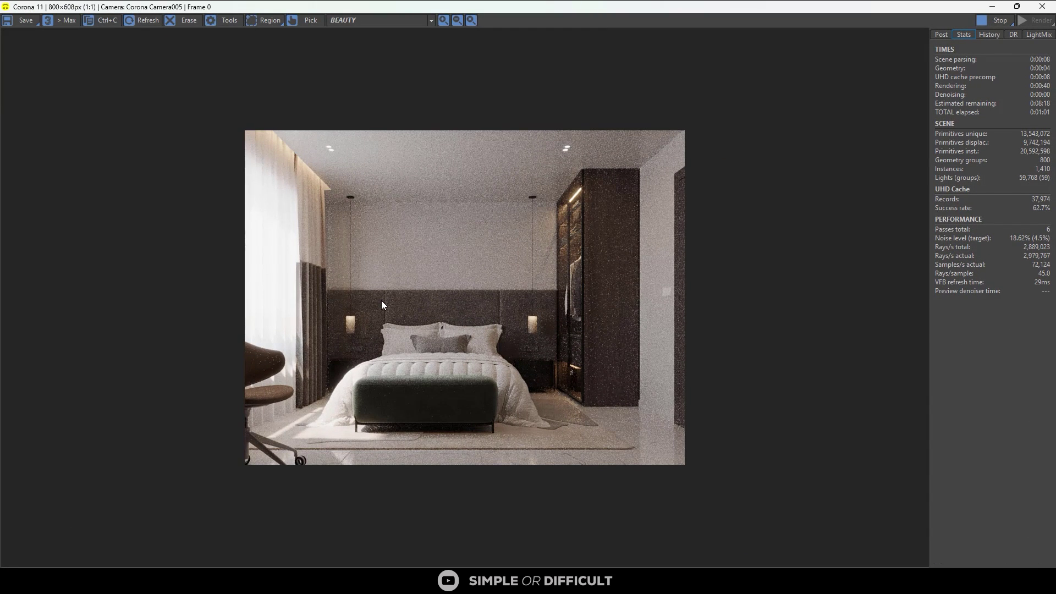
- Zoom the Corona VFB image in and back out, then drag the maximized VFB down into a smaller window
scroll(384, 304, up, 1)
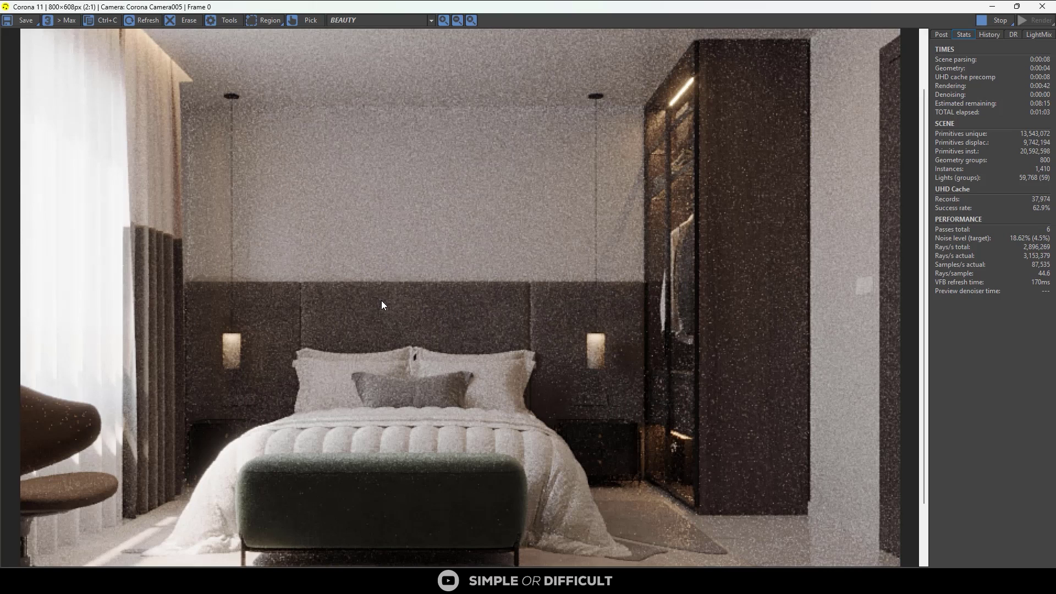
scroll(382, 302, down, 1)
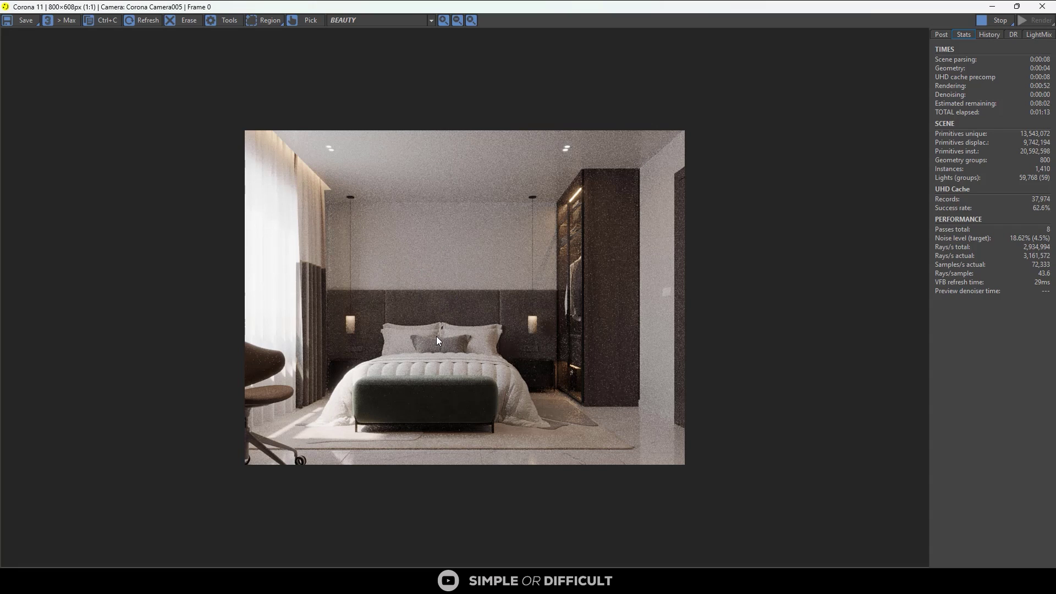
drag(579, 17, 718, 92)
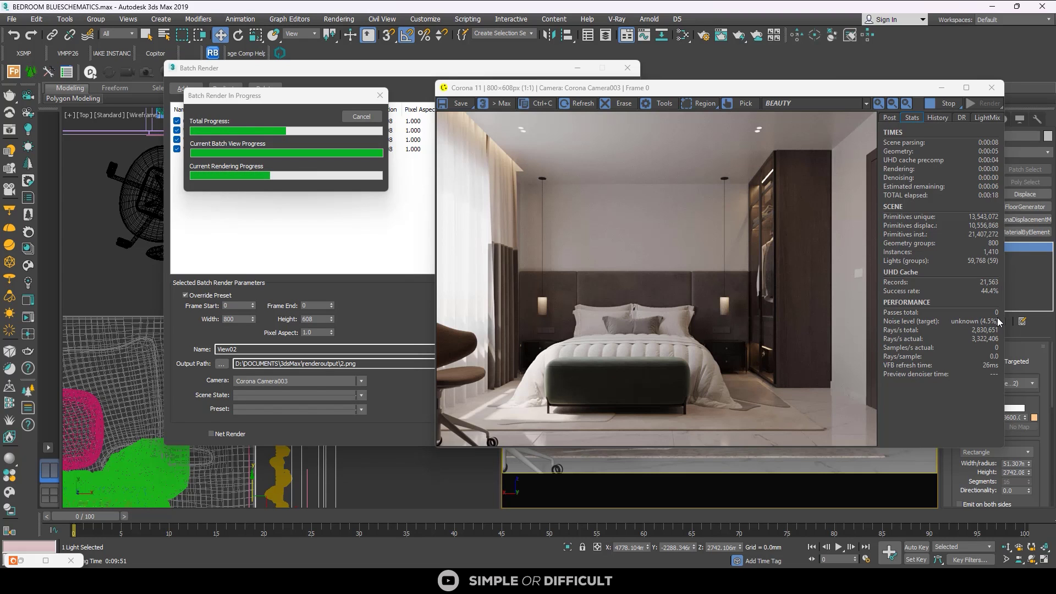
mouse_move(971, 325)
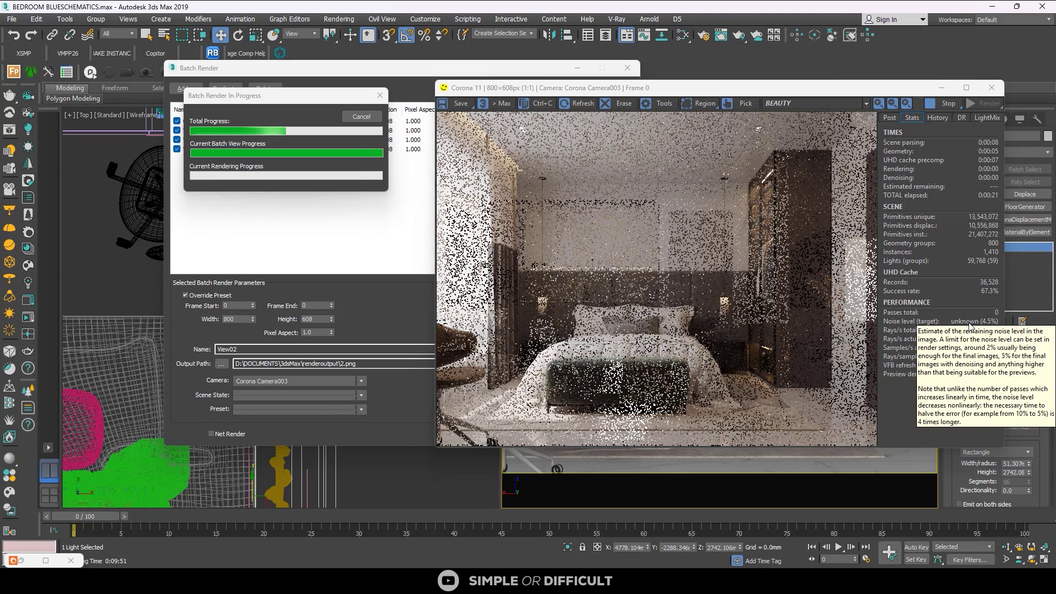